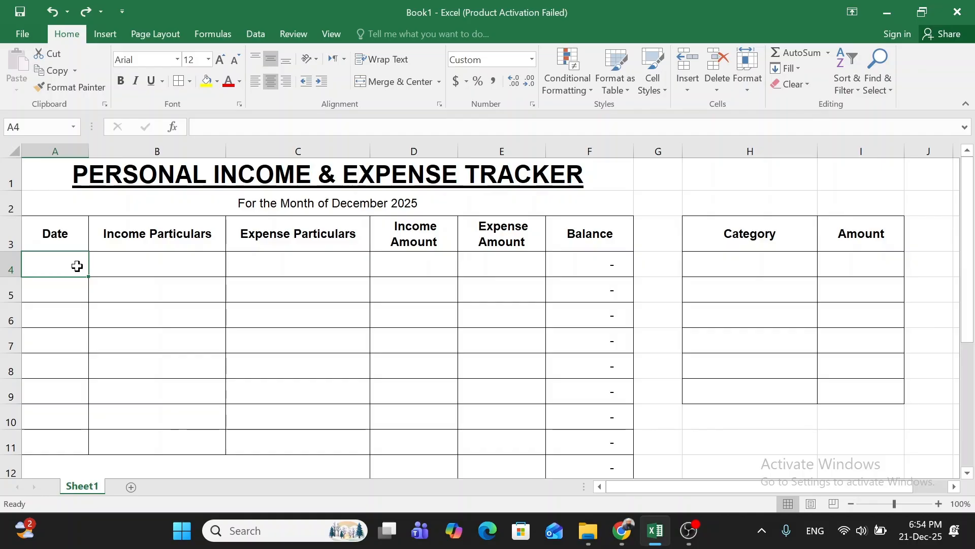
Fill the first entry in row 4 with the date 01-Dec-25, income particulars Salary and income amount 45000
type("1")
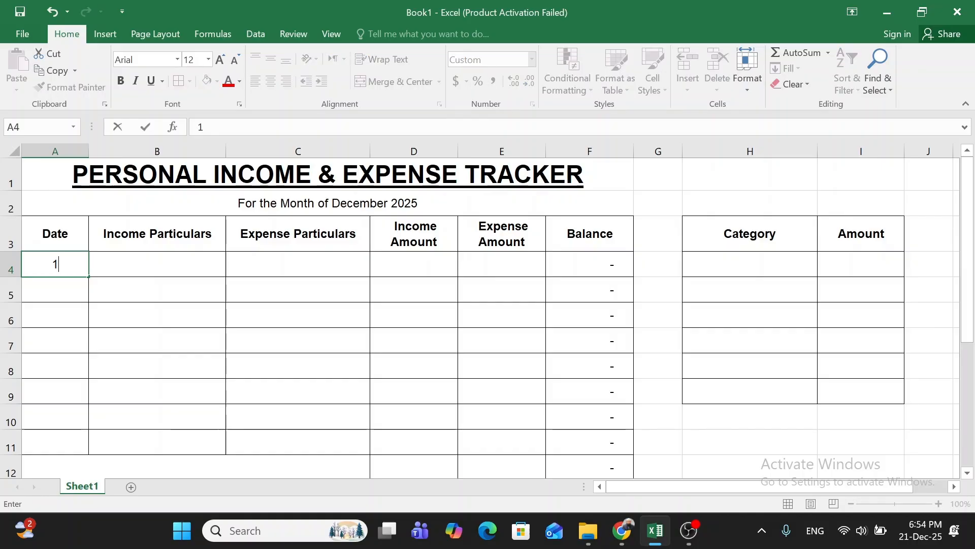
type("d")
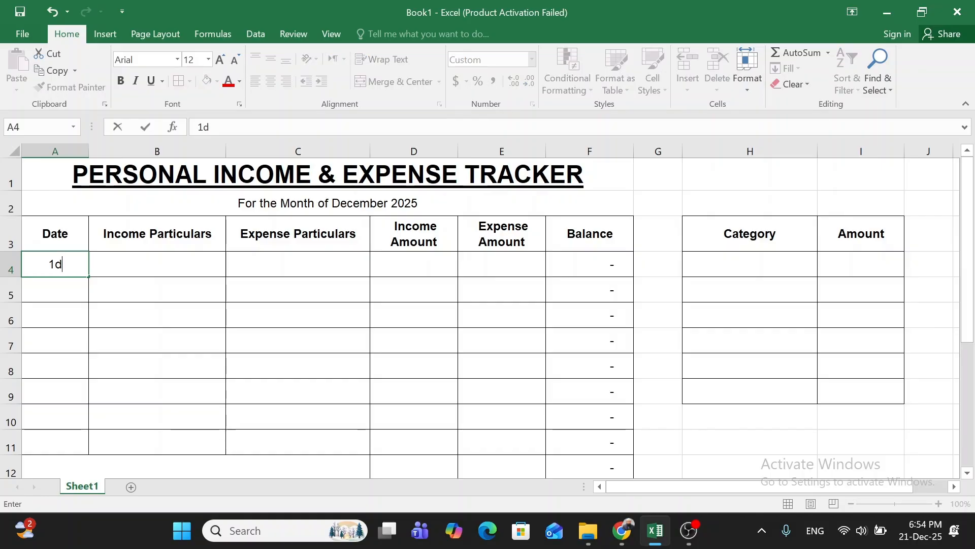
type("ec25")
key("Tab")
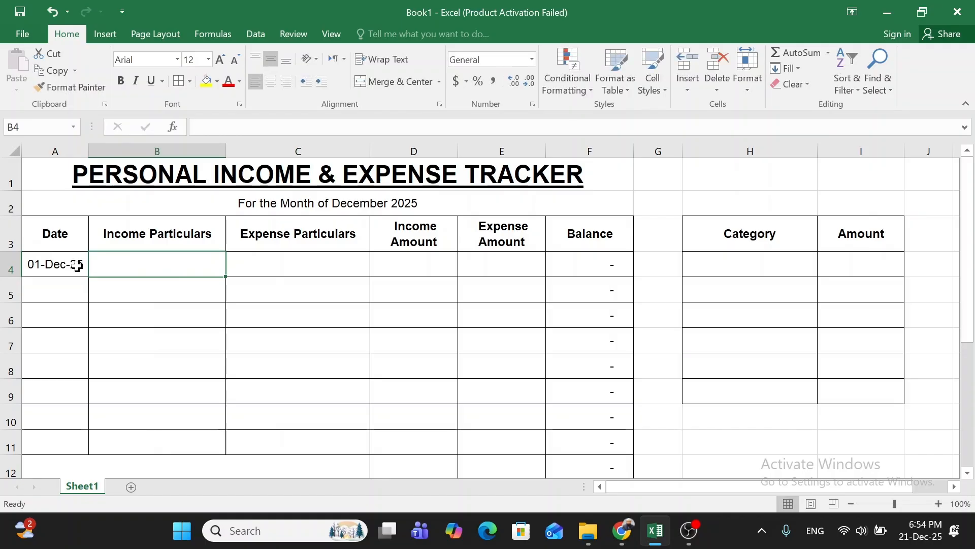
type("Salary")
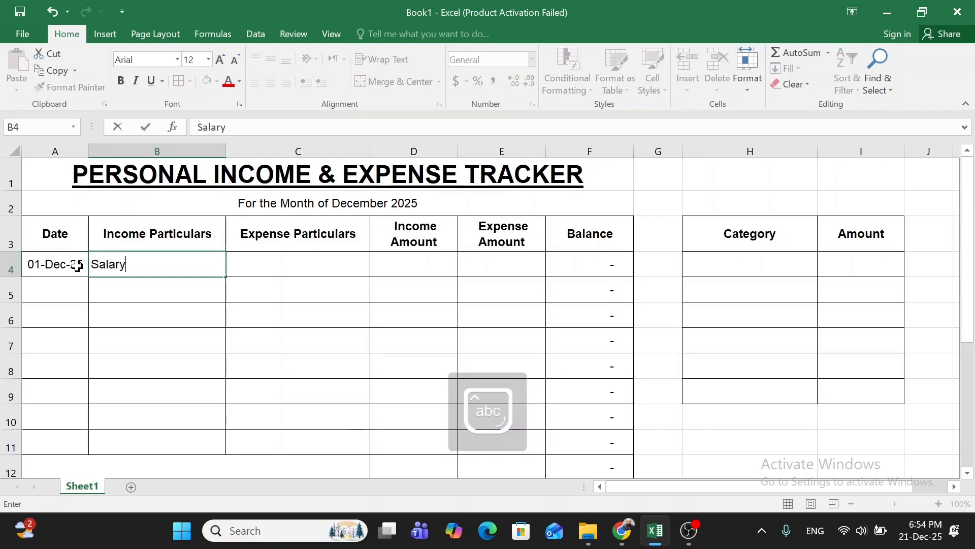
key("Tab")
key("Tab")
key("Tab")
key("Left")
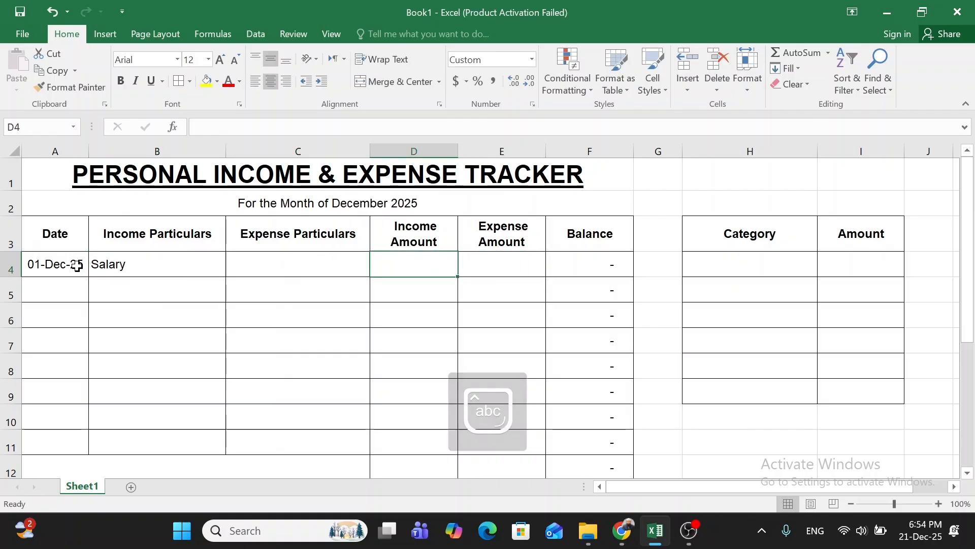
type("45000")
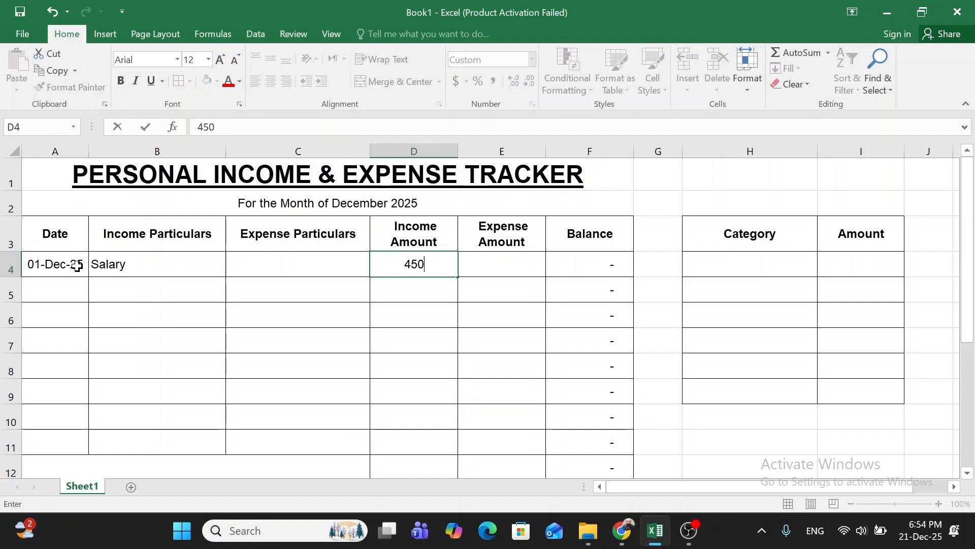
key("Tab")
Clear the existing Balance formulas from F4 to F11, leaving F12 untouched
key("Tab")
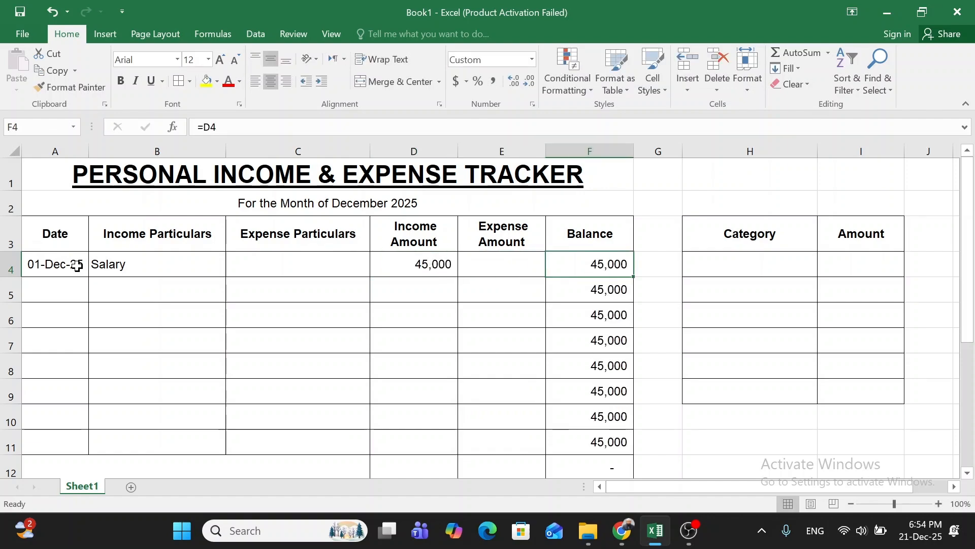
key("shift+Down")
key("shift+Down")
key("shift+Down")
key("shift+Down")
key("shift+Down")
key("shift+Down")
key("shift+Down")
key("shift+Down")
key("shift+Down")
key("shift+Down")
key("shift+Up")
key("shift+Up")
key("shift+Up")
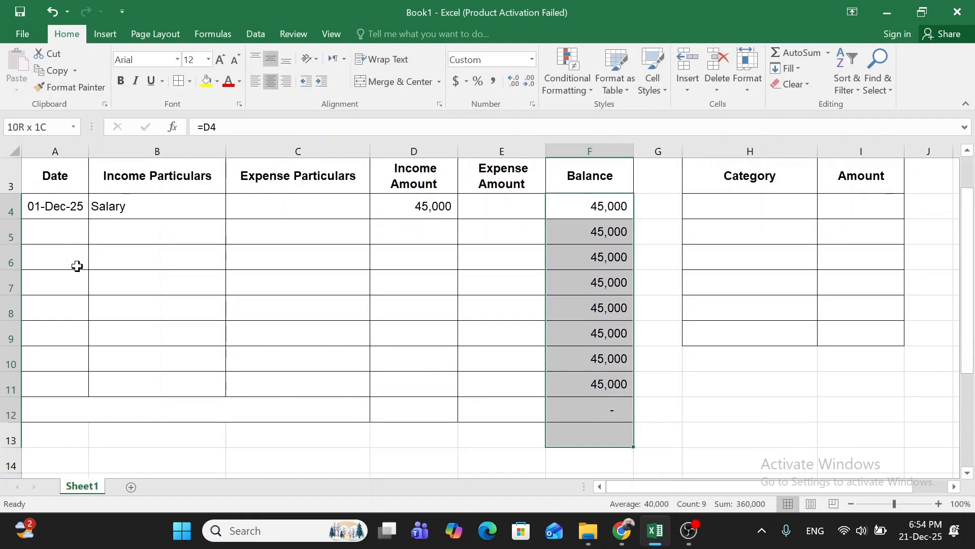
key("Delete")
Set the first Balance cell, F4, to the formula =D4
key("Up")
key("Down")
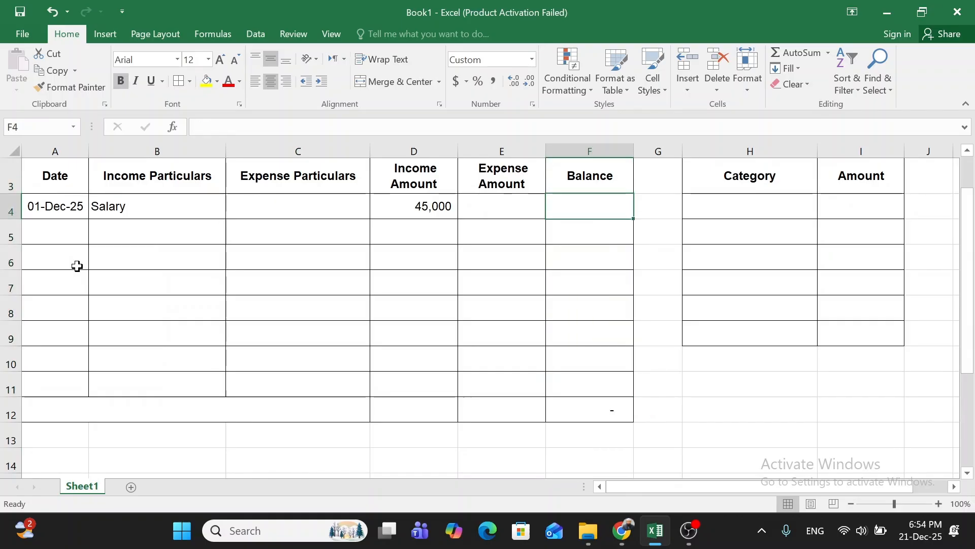
type("=")
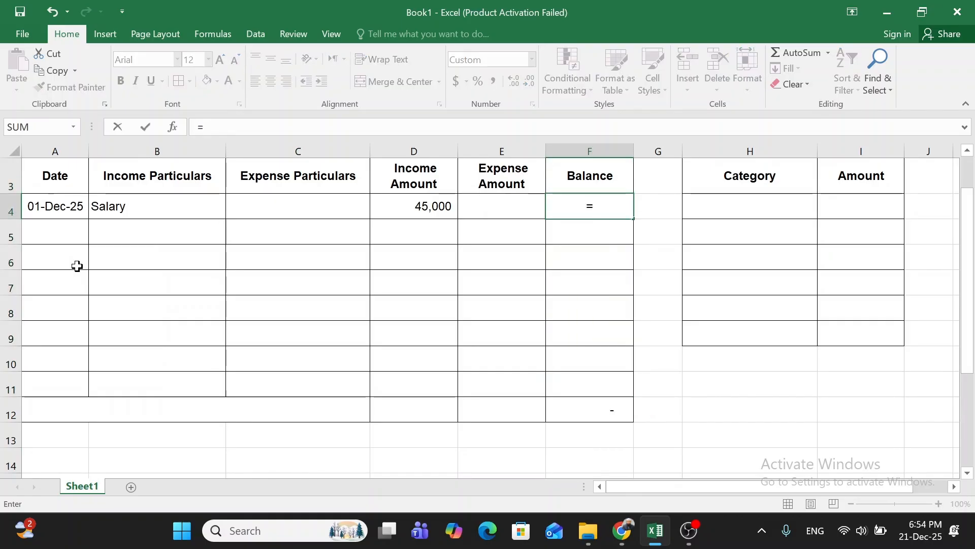
key("Left")
key("Left")
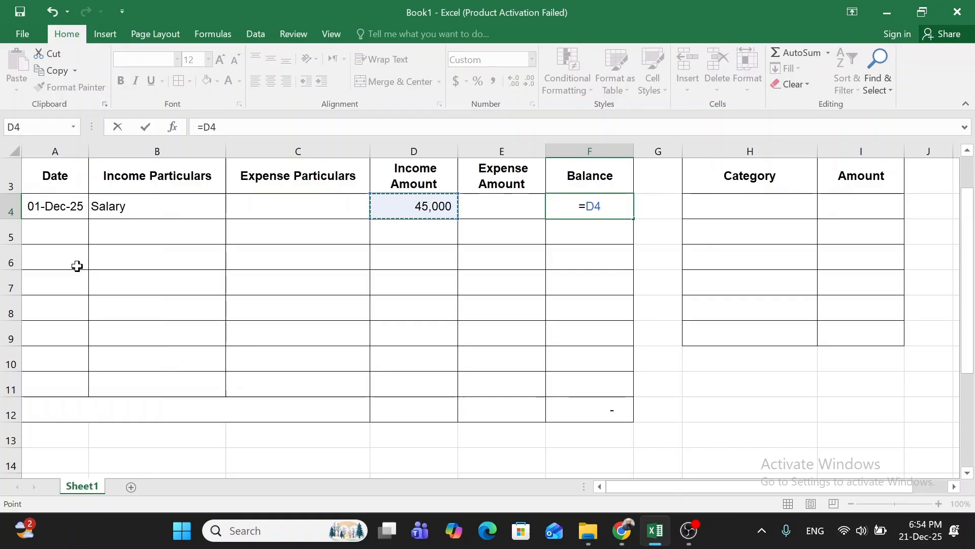
key("Return")
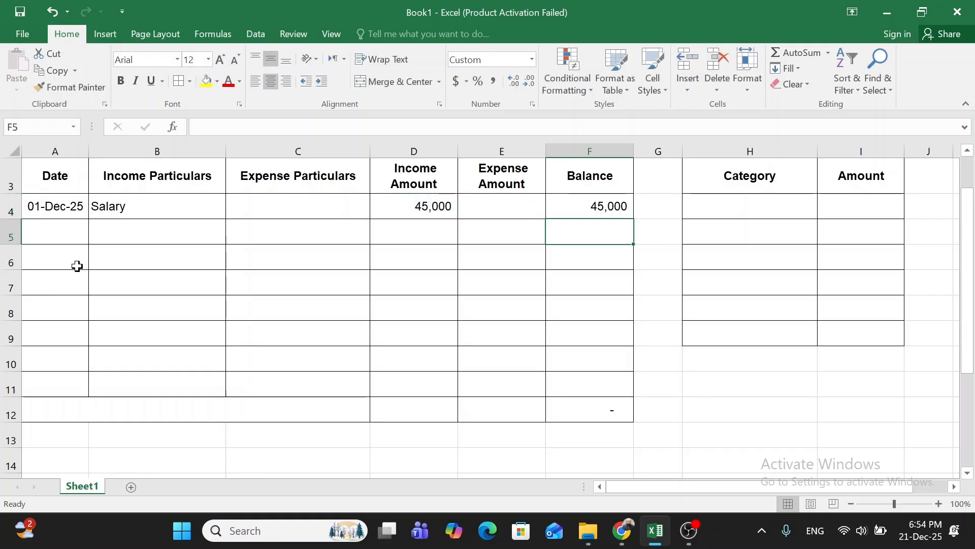
Enter the running balance formula =F4+D5-E5 in F5 and fill it down to F11
type("=")
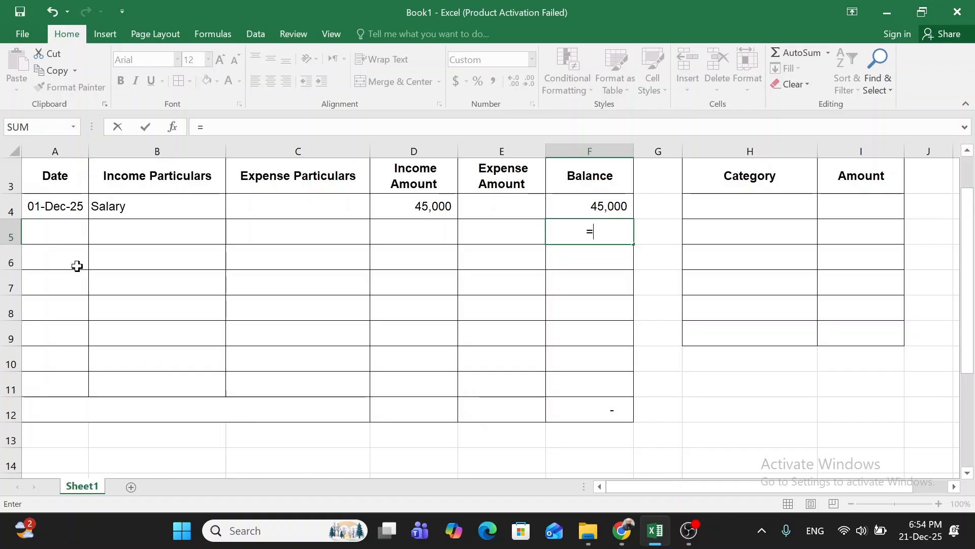
key("Up")
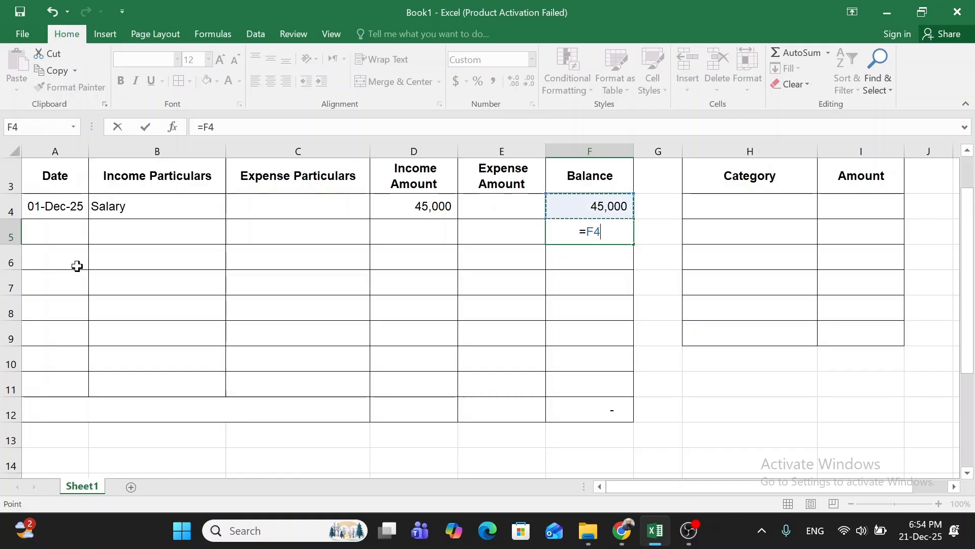
type("+")
key("Left")
key("Left")
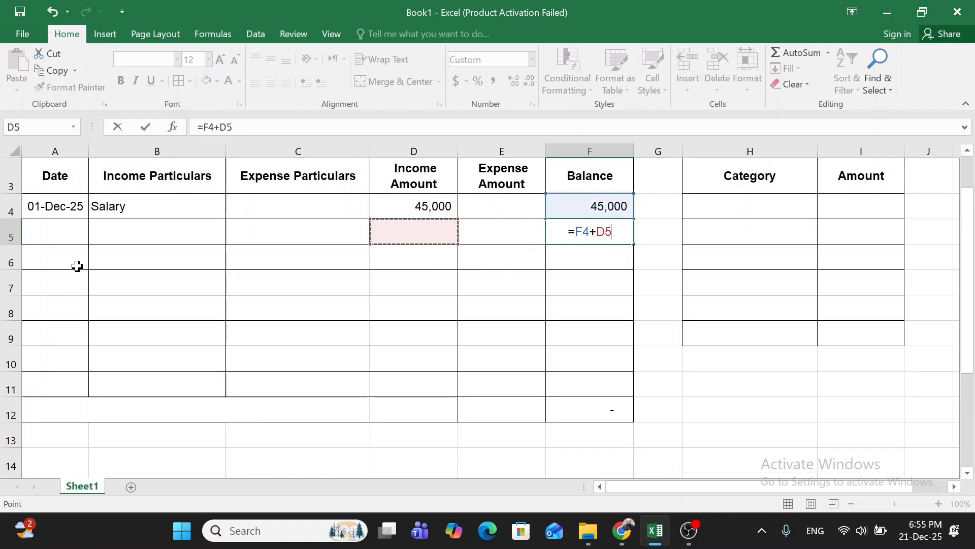
type("-")
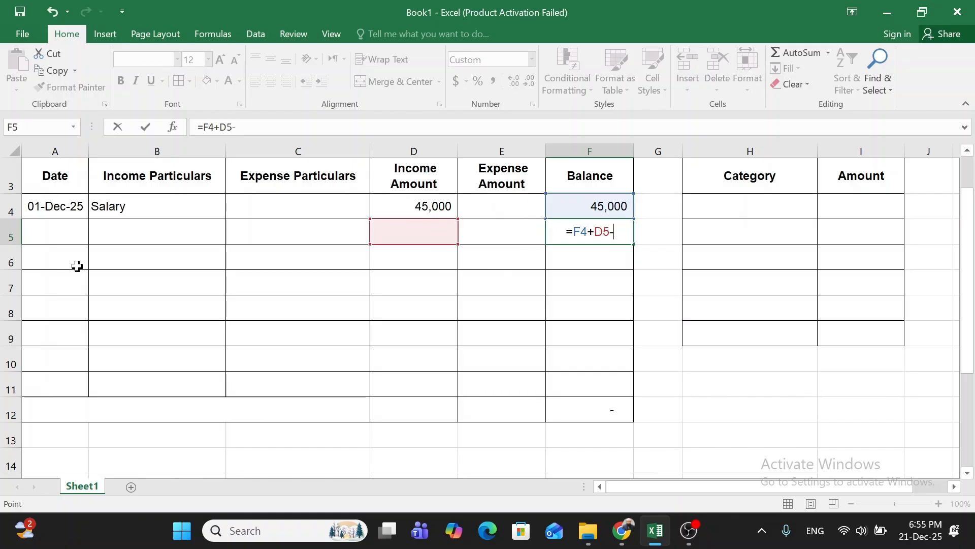
key("Left")
key("Return")
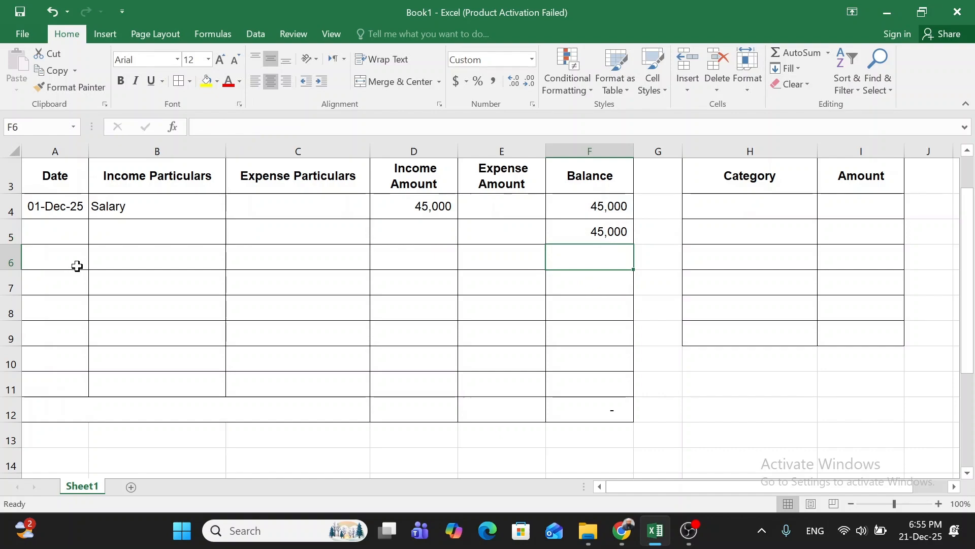
left_click(590, 236)
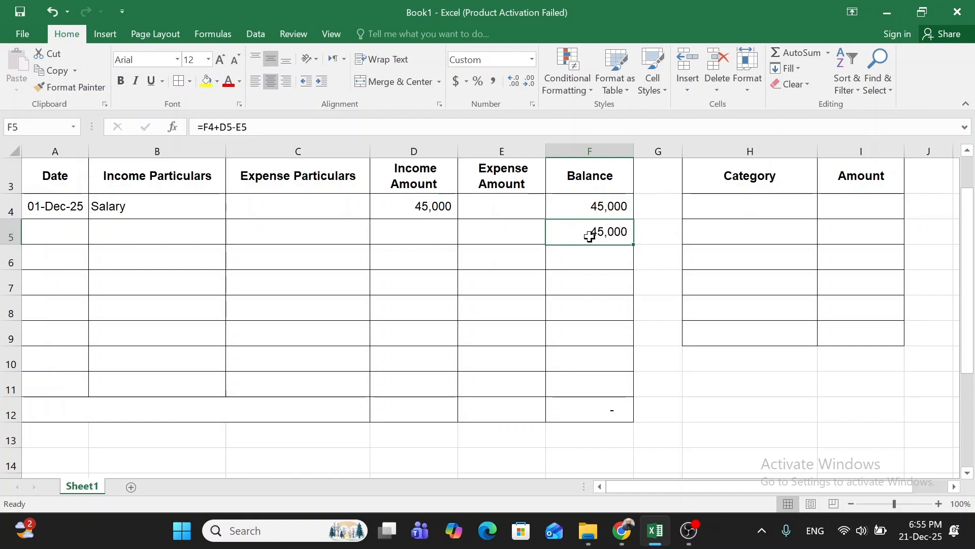
left_click_drag(635, 245, 603, 384)
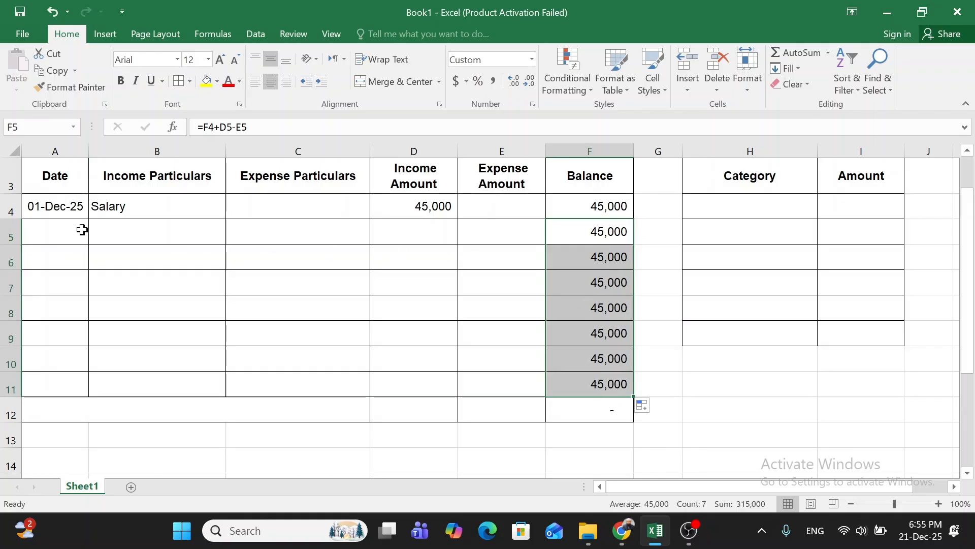
Enter the date 02-Dec-25 for the second entry in A5
left_click(58, 230)
type("2d")
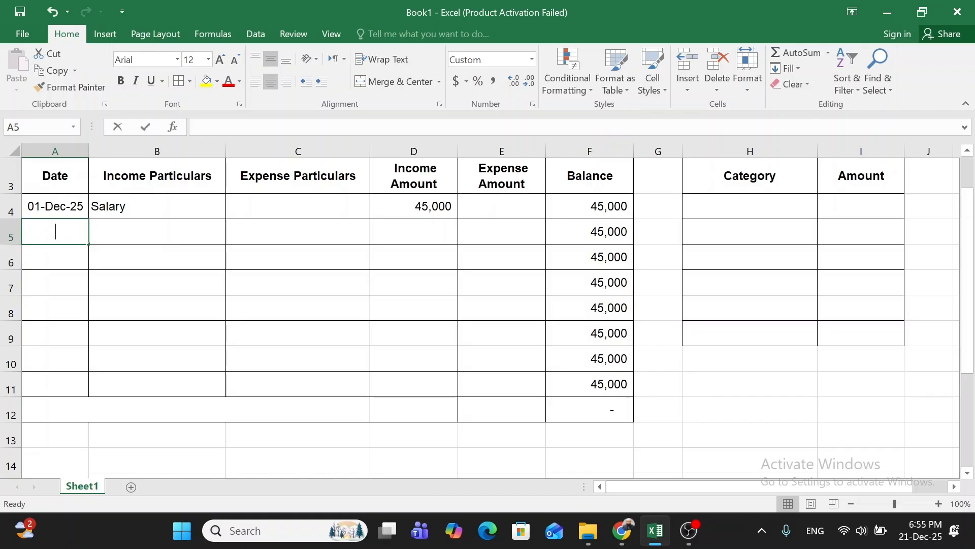
type("ec35")
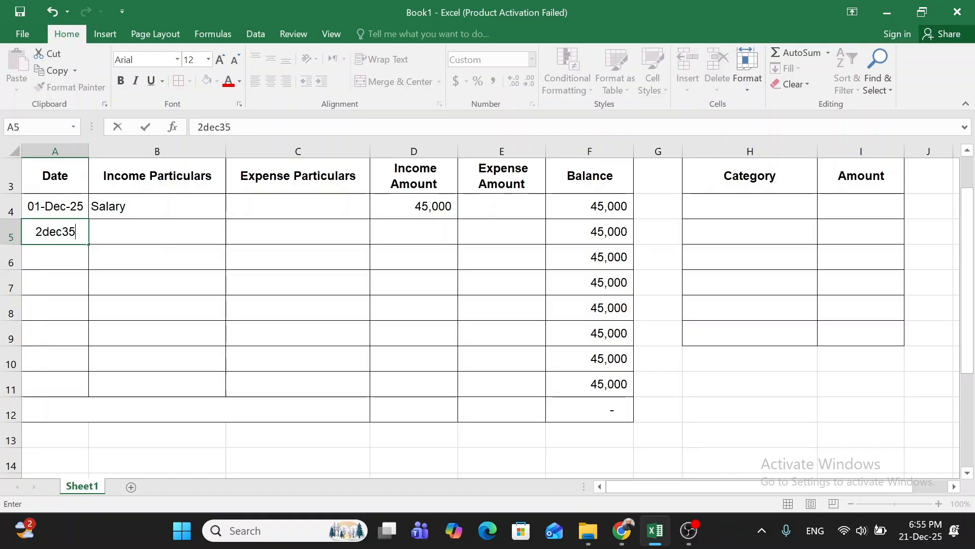
key("BackSpace")
key("BackSpace")
type("25")
key("Tab")
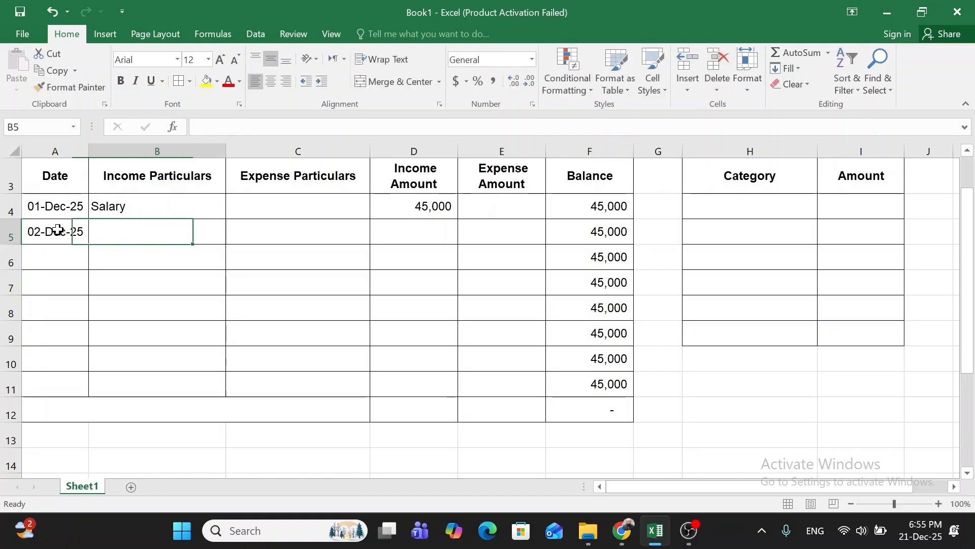
Record Food Expense in row 5's Expense Particulars with an expense amount of 1000
type("Food Ex")
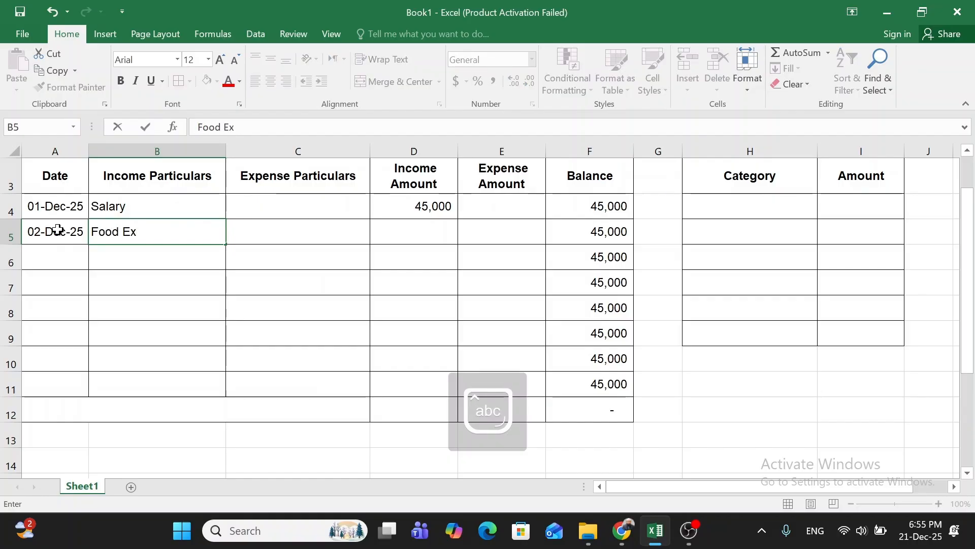
key("Escape")
key("Tab")
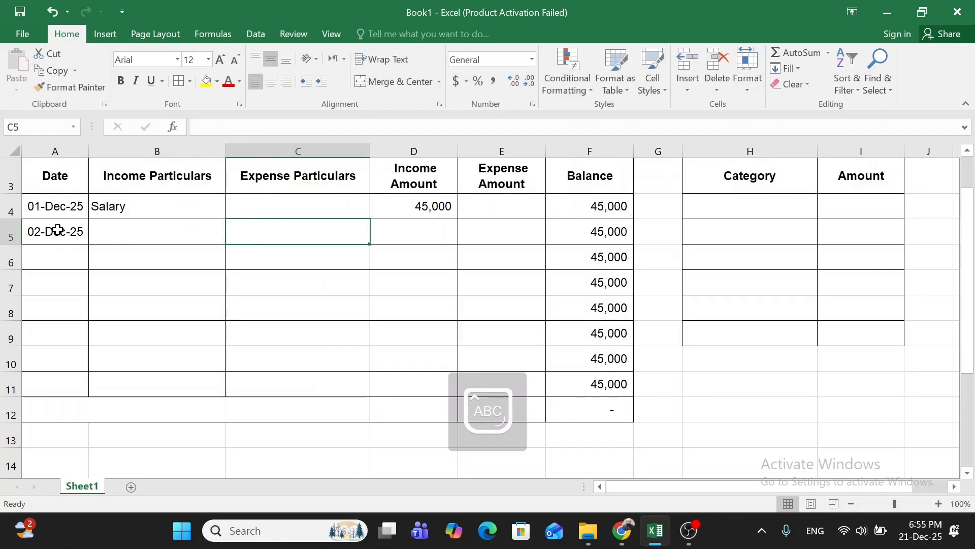
type("Food Expense")
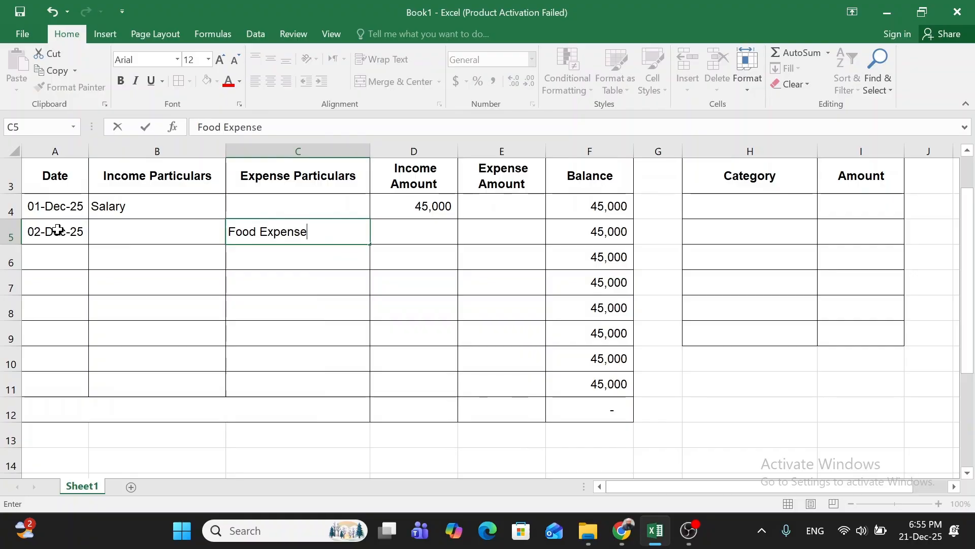
key("Tab")
key("Left")
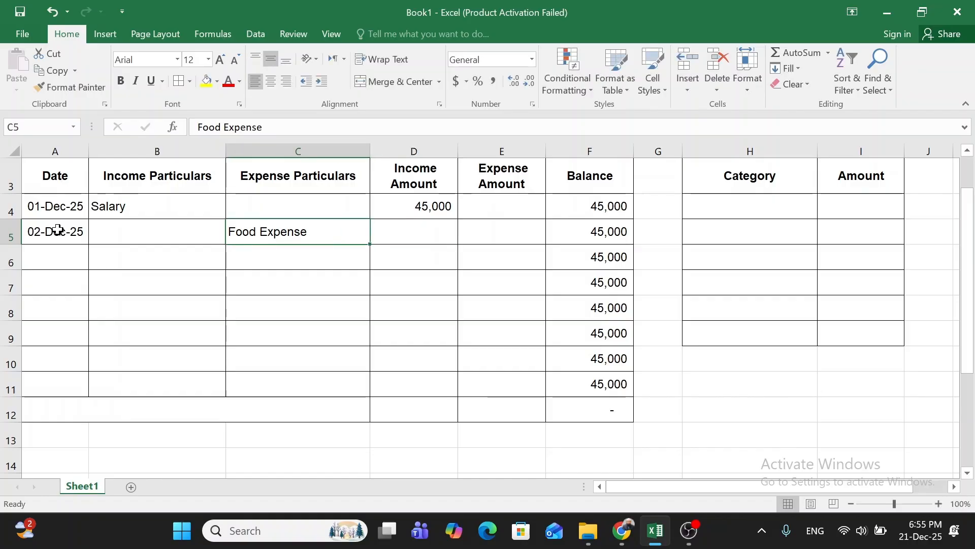
key("Left")
key("Right")
key("Right")
key("Right")
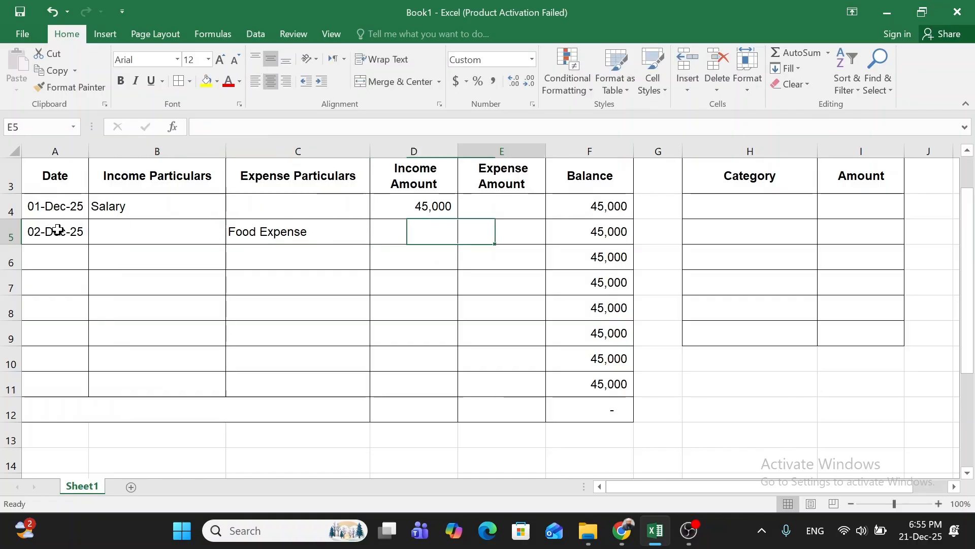
type("1000")
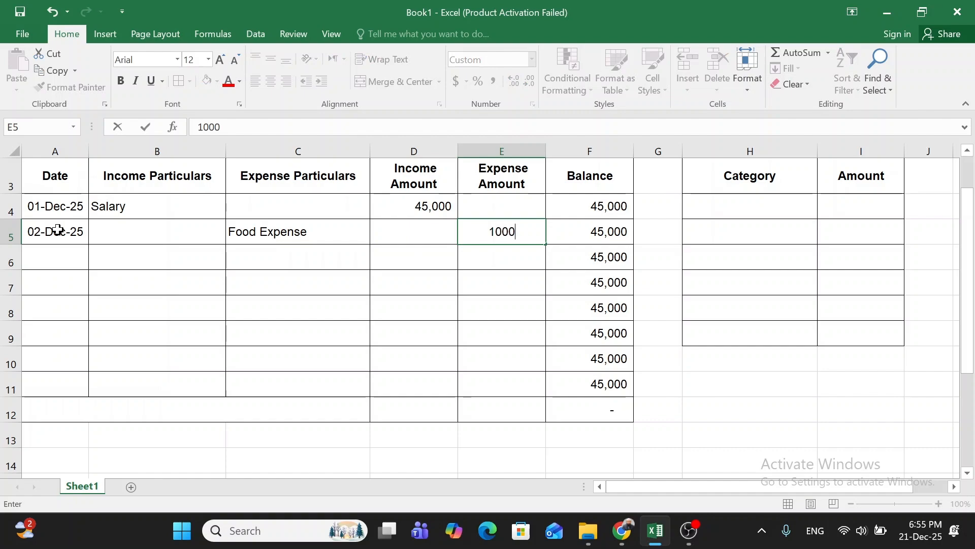
key("Return")
Fill row 6 with the date 03-Dec-25, expense particulars Fuel Expense and expense amount 1000
key("Left")
key("Left")
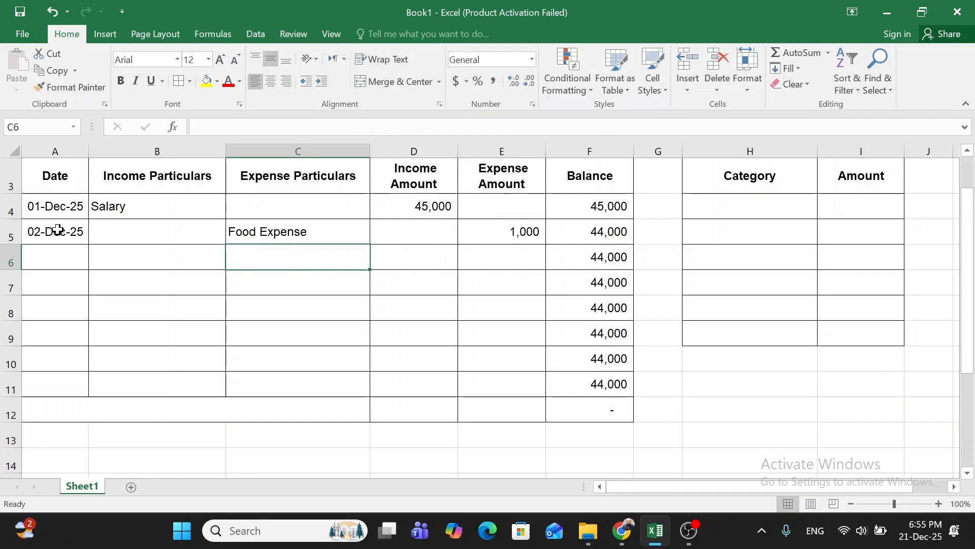
key("Left")
key("Left")
type("3dec25")
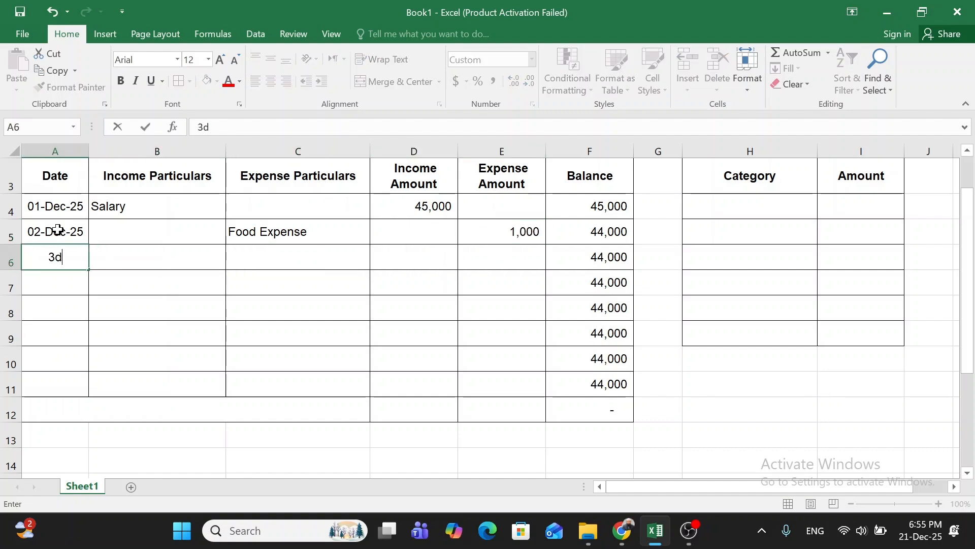
key("Tab")
key("Tab")
type("Fuel E")
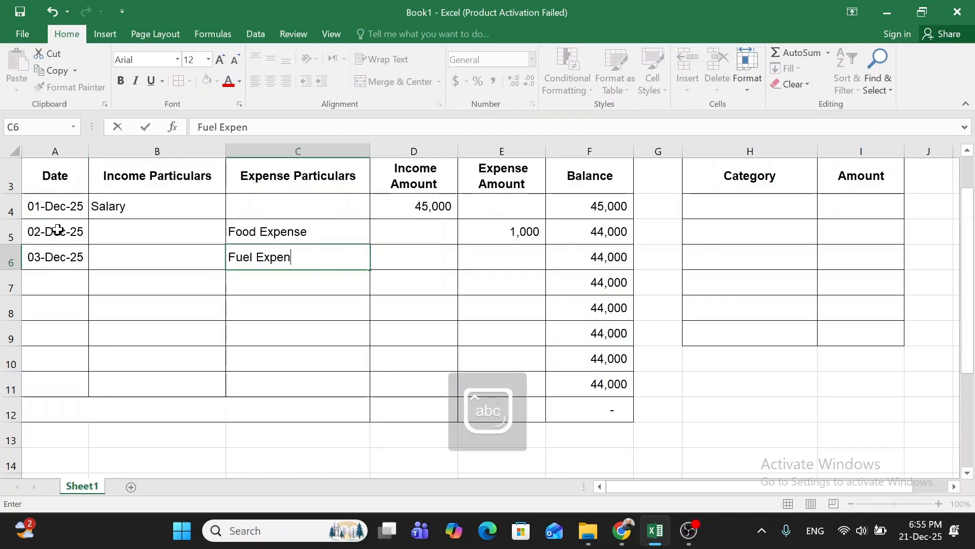
type("xpense")
key("Tab")
key("Tab")
type("1000")
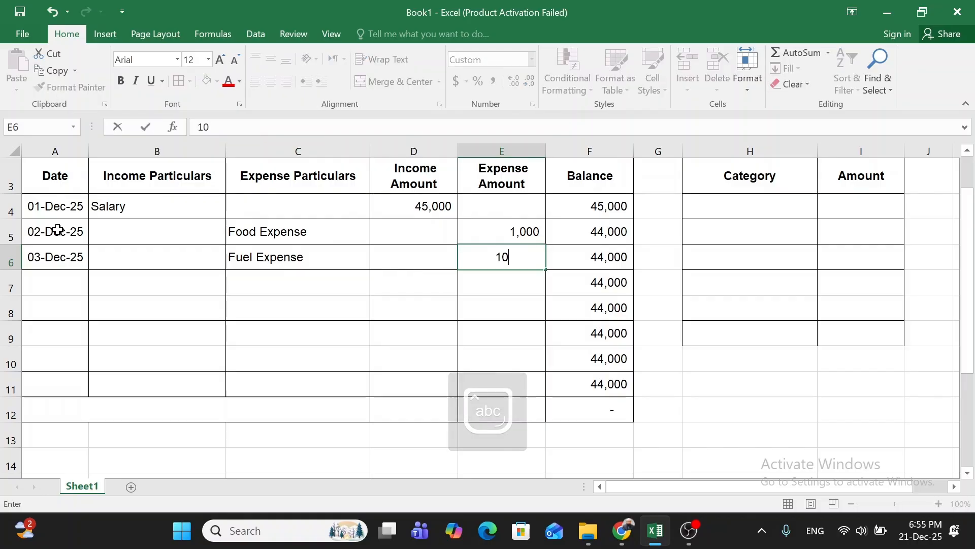
key("Down")
Record Loan in row 7's Expense Particulars with an expense amount of 8000
key("Left")
key("Left")
key("Left")
key("Right")
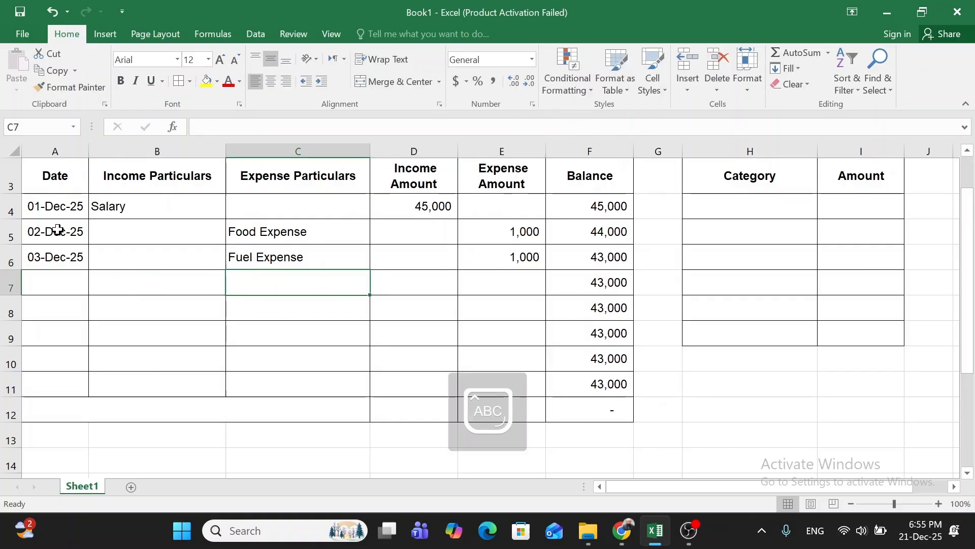
type("Loan")
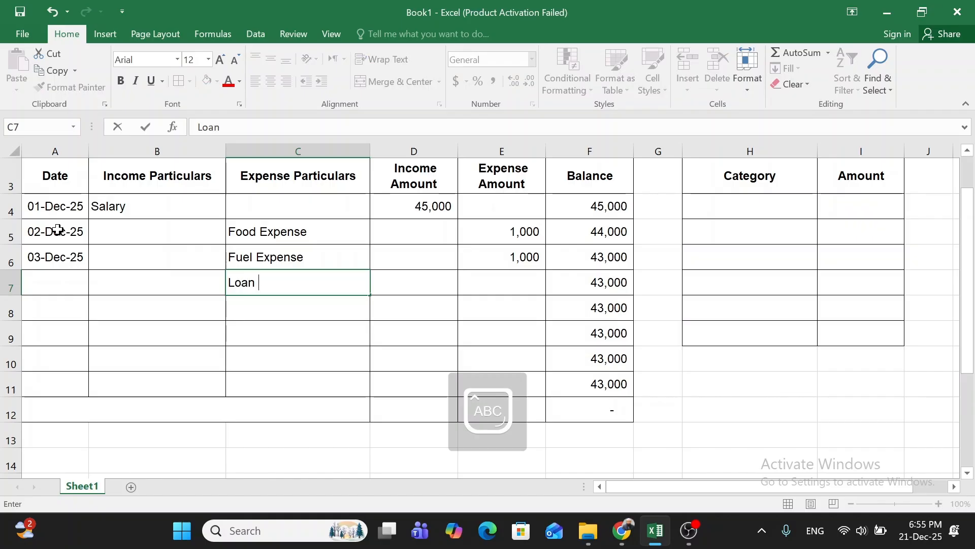
key("Tab")
key("Tab")
type("8000")
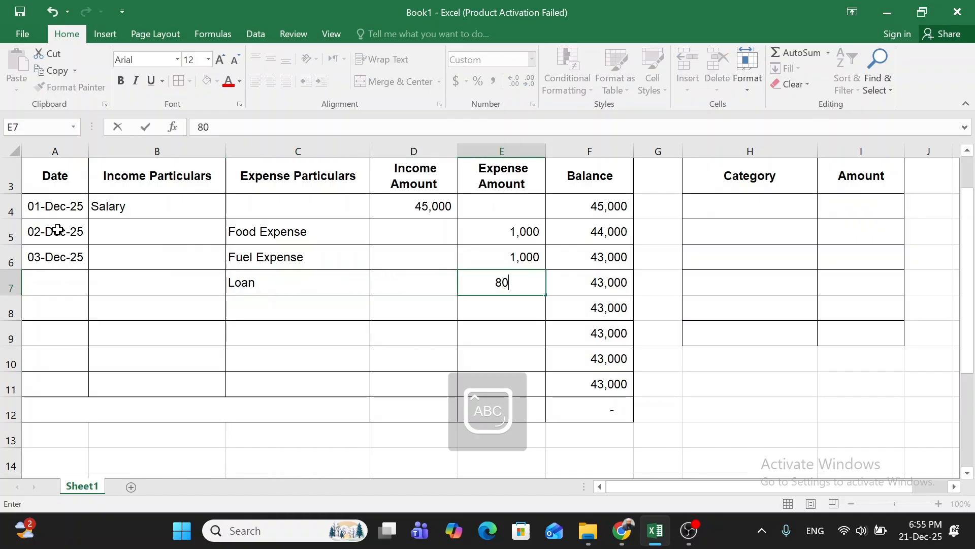
key("Down")
Enter the date 04-Dec-25 for the Loan entry in A7
key("Left")
key("Up")
key("Left")
key("Left")
key("Left")
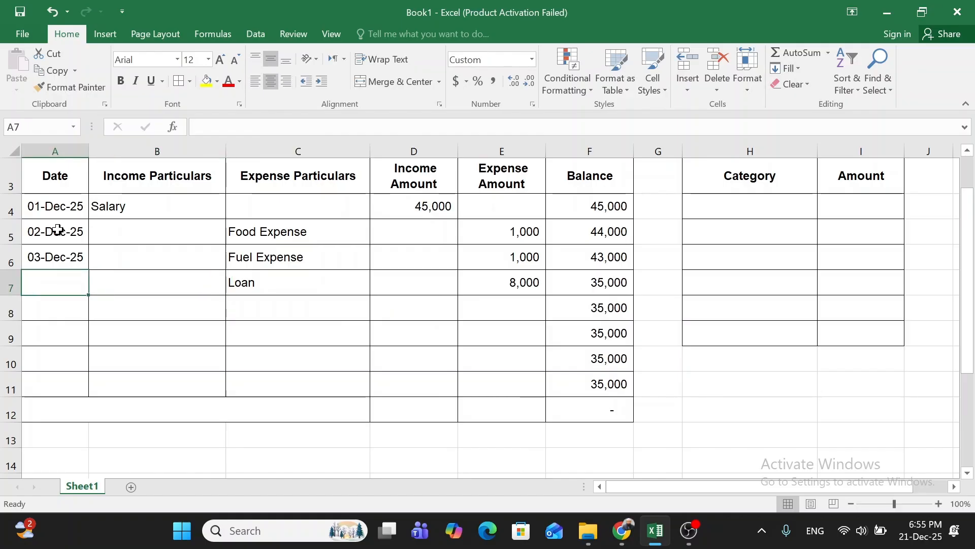
type("4DEC23")
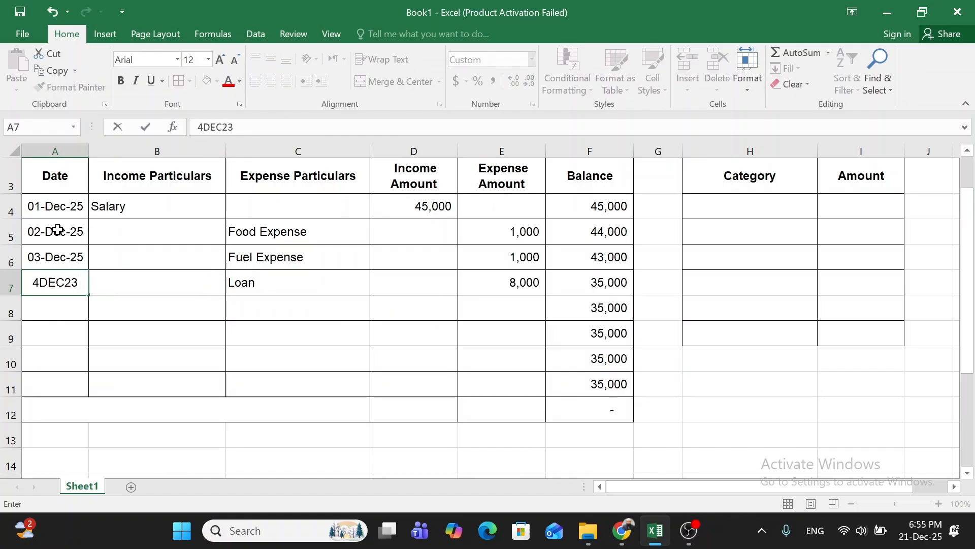
key("BackSpace")
type("5")
key("Return")
Fill row 8 with the date 04-Dec-25, expense particulars Fees and expense amount 5,000
type("4DEC25")
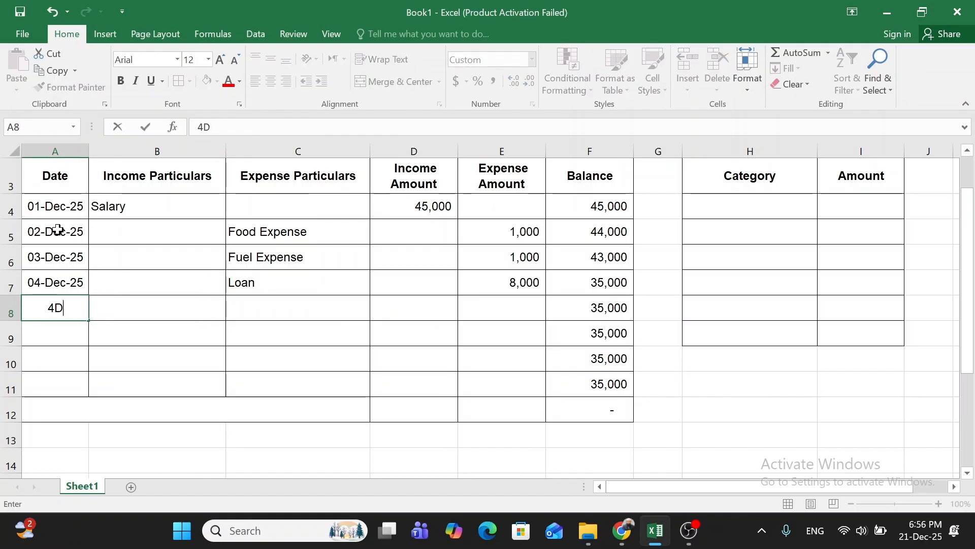
key("Tab")
key("Tab")
key("Caps_Lock")
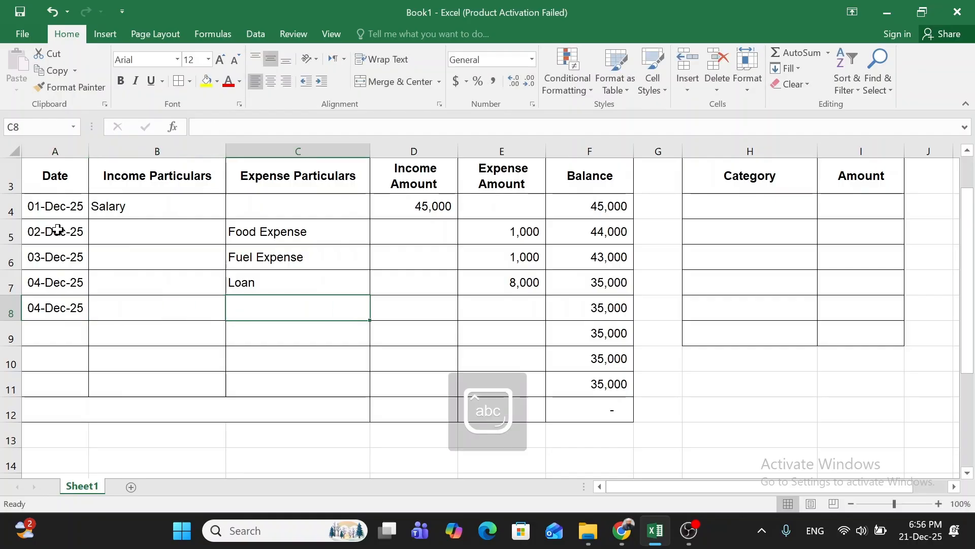
key("Caps_Lock")
type("fE")
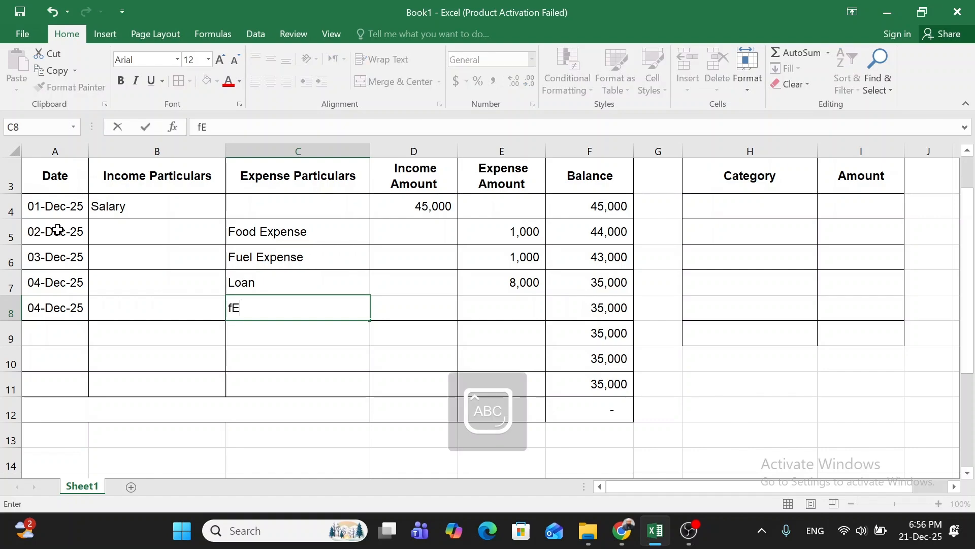
key("Caps_Lock")
type("ees")
key("Tab")
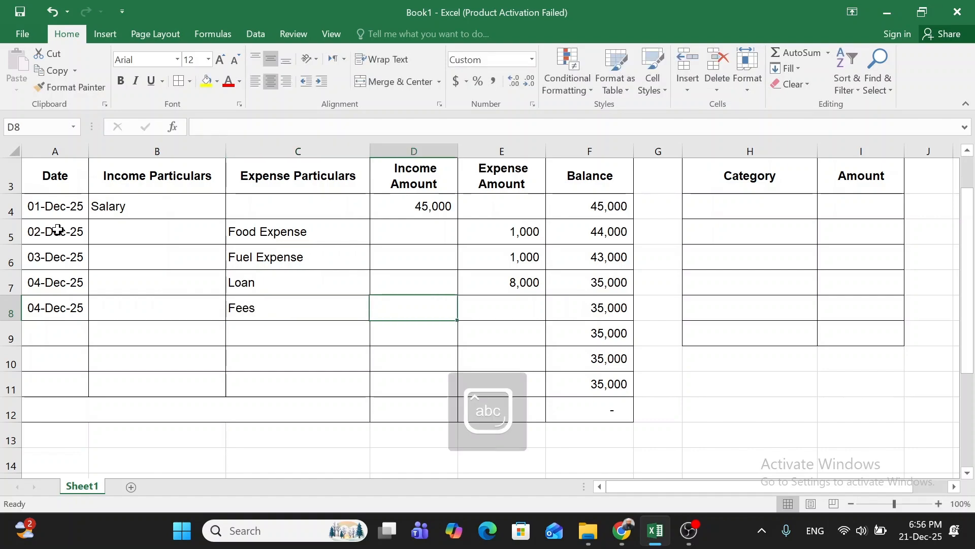
key("Tab")
type("5,")
type("000")
key("Return")
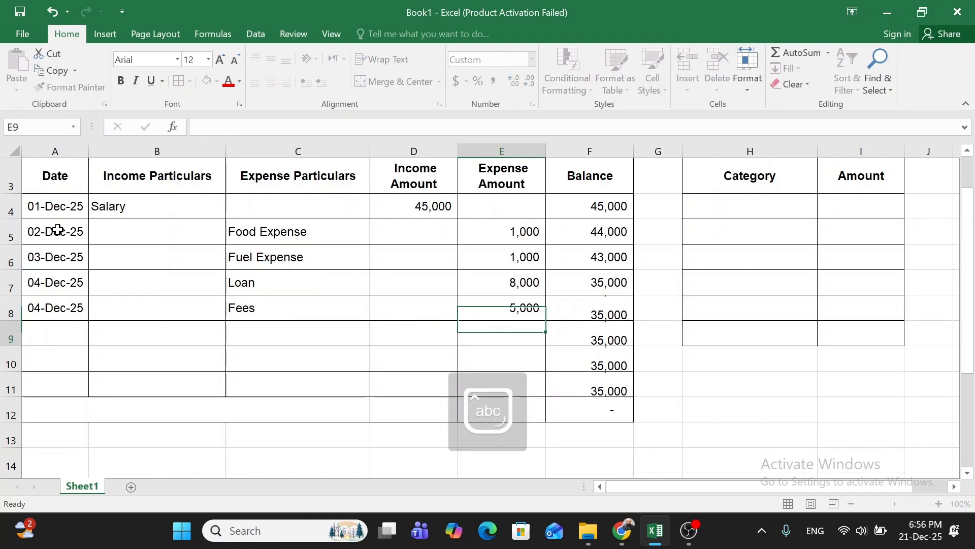
Record Online Busines in row 9's Income Particulars with an income amount of 8000
key("Left")
key("Caps_Lock")
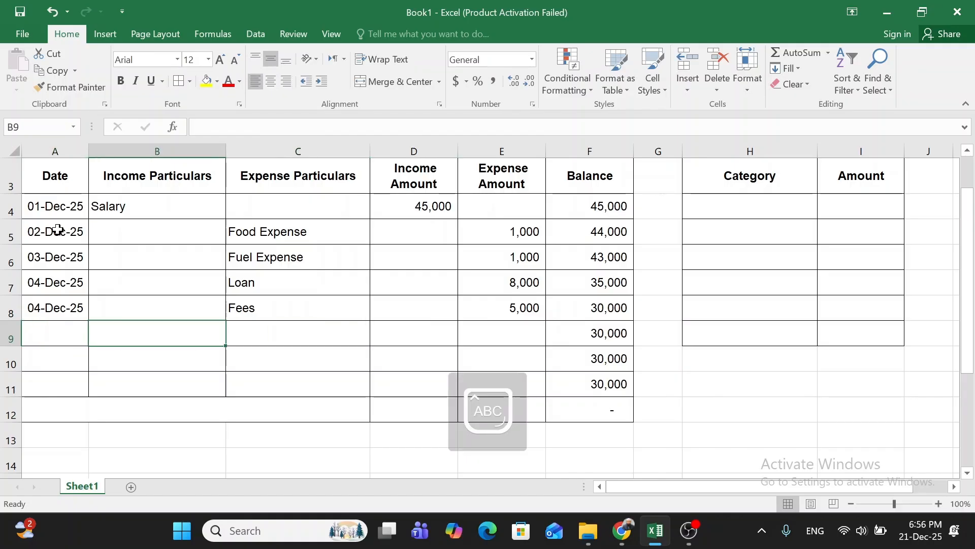
type("I")
key("Caps_Lock")
type("b")
key("BackSpace")
key("BackSpace")
key("Caps_Lock")
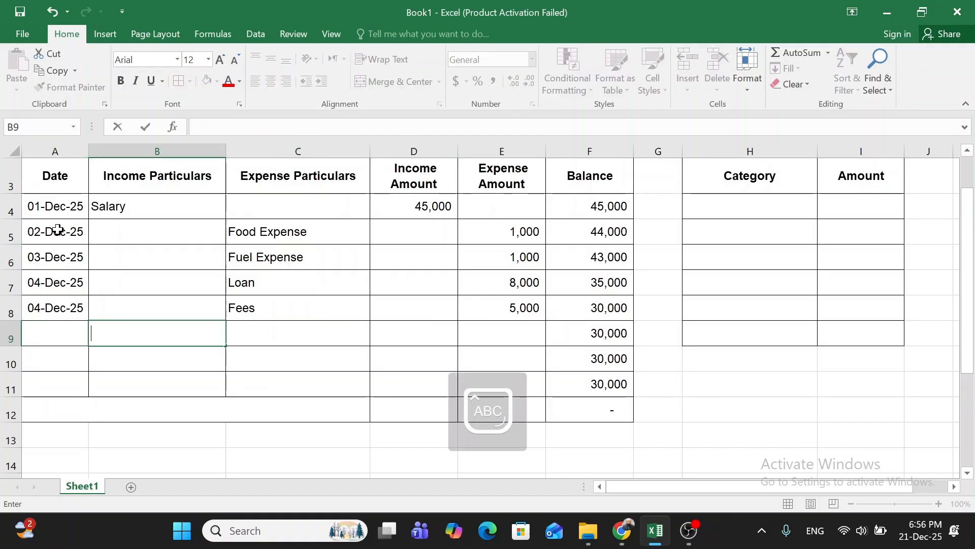
type("Online")
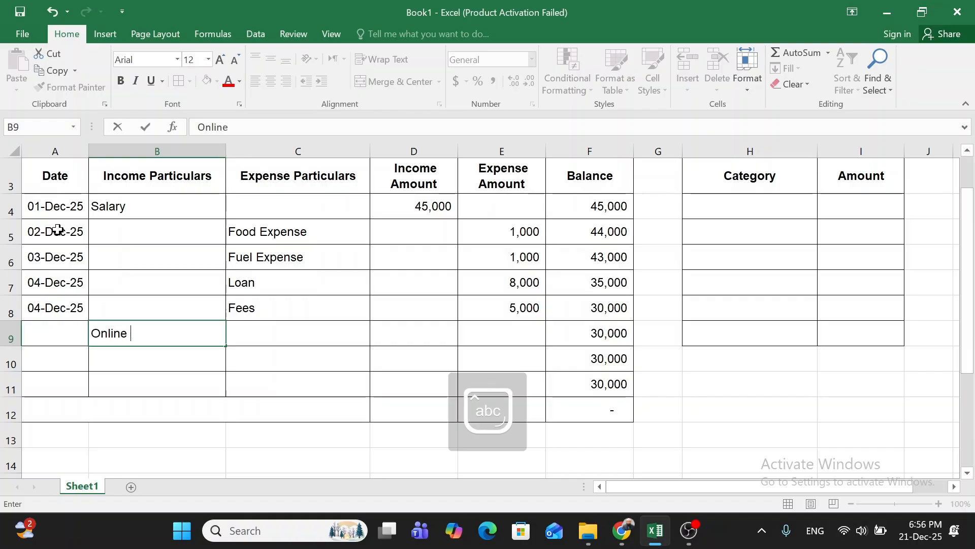
key("Tab")
key("Tab")
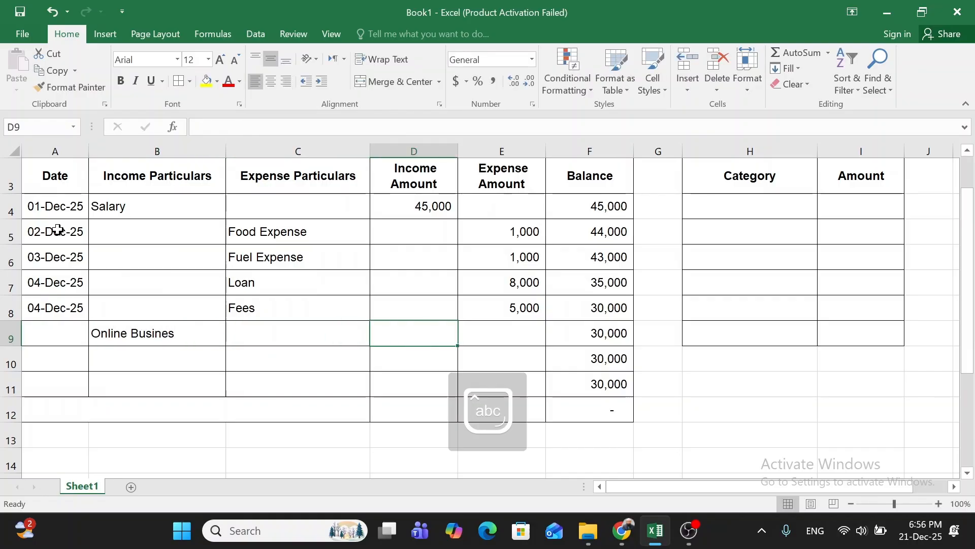
type("8000")
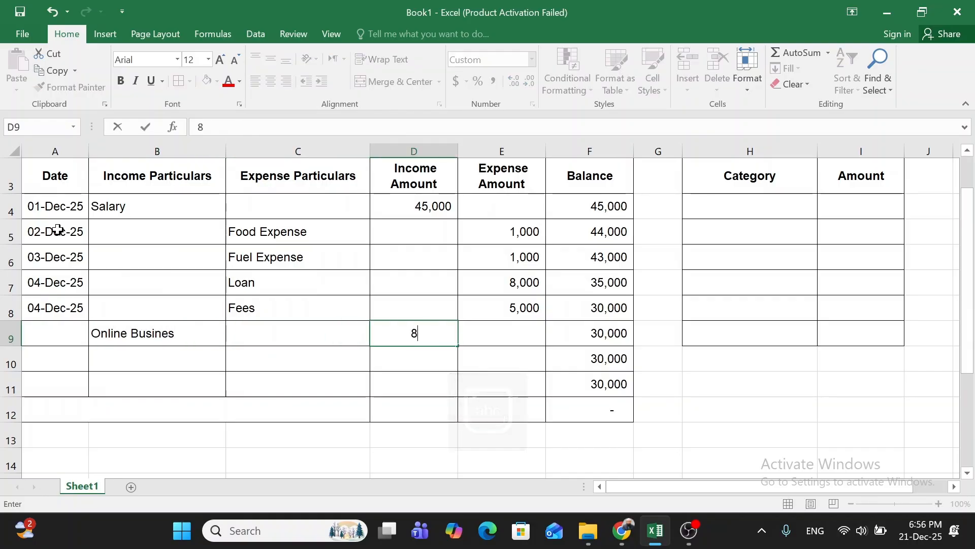
Enter the date 04-Dec-25 for the online business income in A9
key("shift+Tab")
key("shift+Tab")
key("shift+Tab")
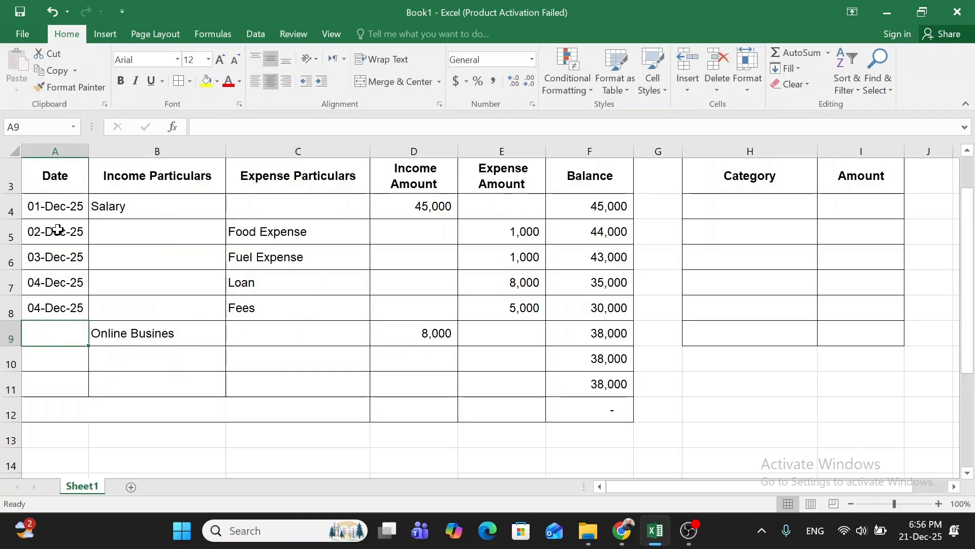
type("4dec25")
key("Return")
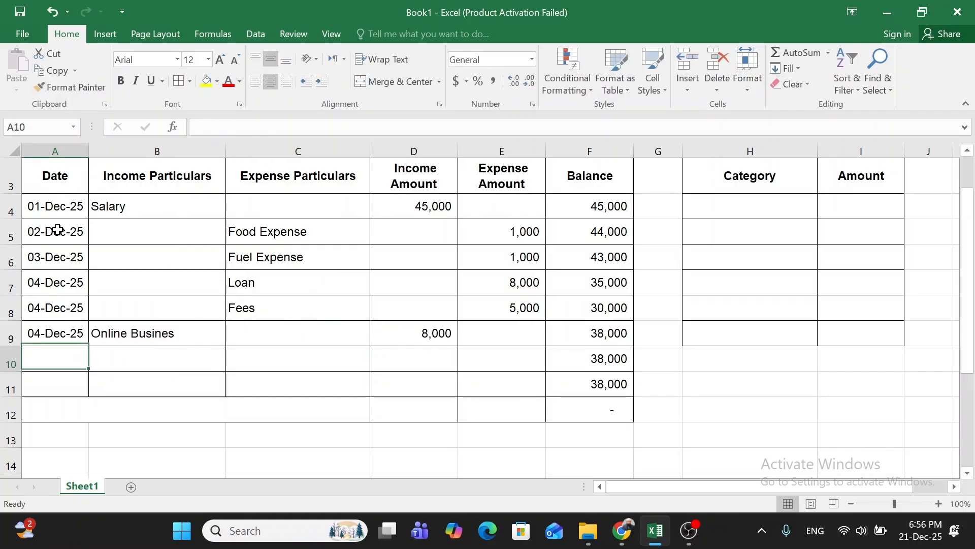
Total the Income Amount column in D12 with the formula =SUM(D4:D11)
key("Tab")
key("Tab")
key("Tab")
key("Tab")
key("Tab")
key("Down")
key("Down")
key("Left")
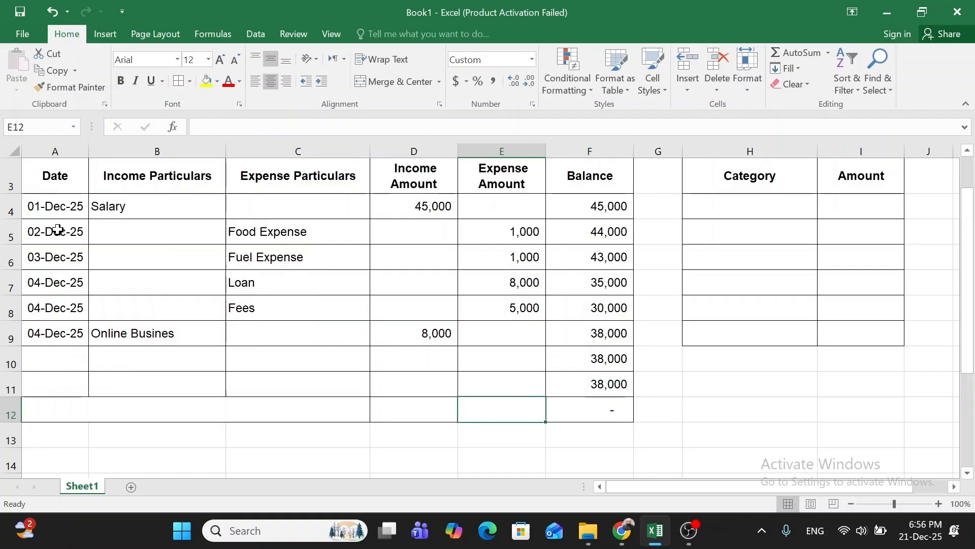
key("Left")
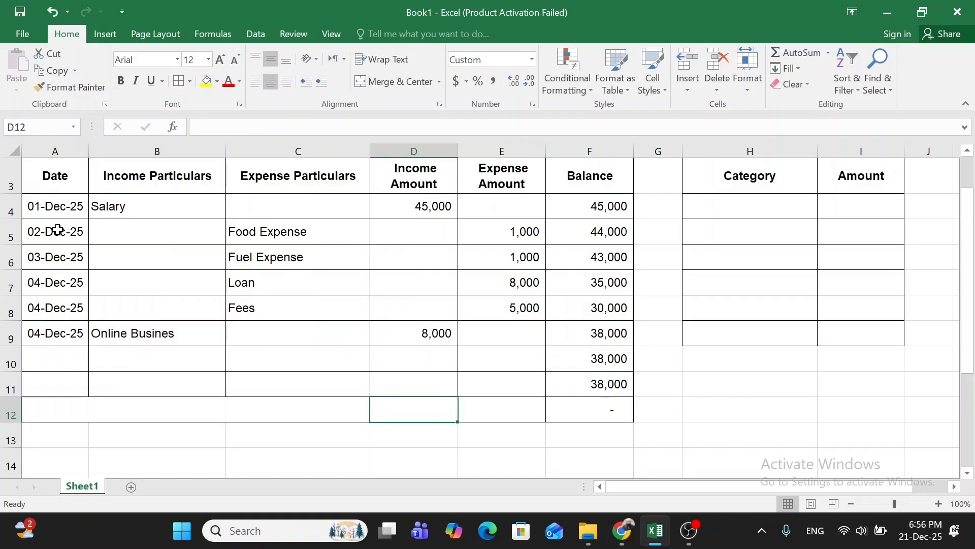
type("=sum(")
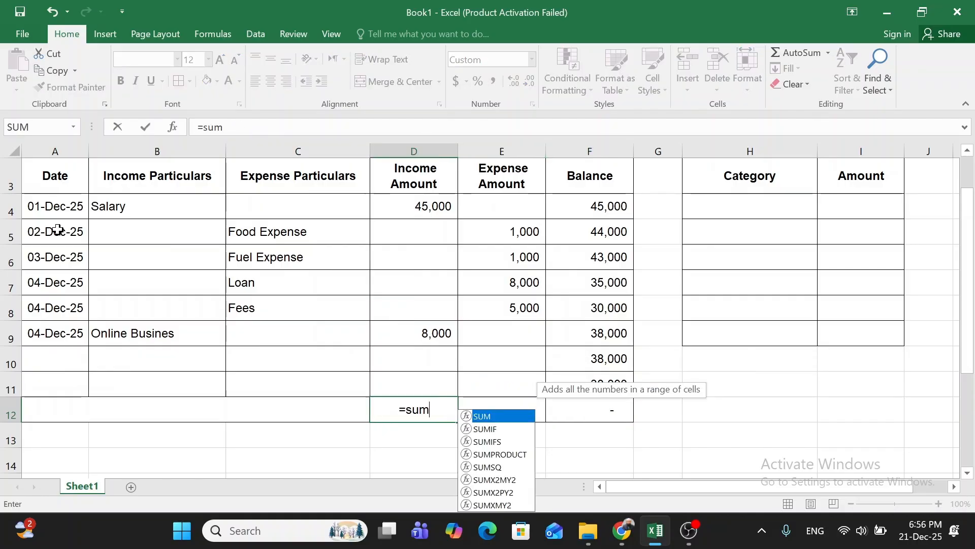
key("Up")
key("shift+Up")
key("shift+Up")
key("shift+Up")
key("shift+Up")
key("shift+Up")
key("shift+Up")
key("shift+Up")
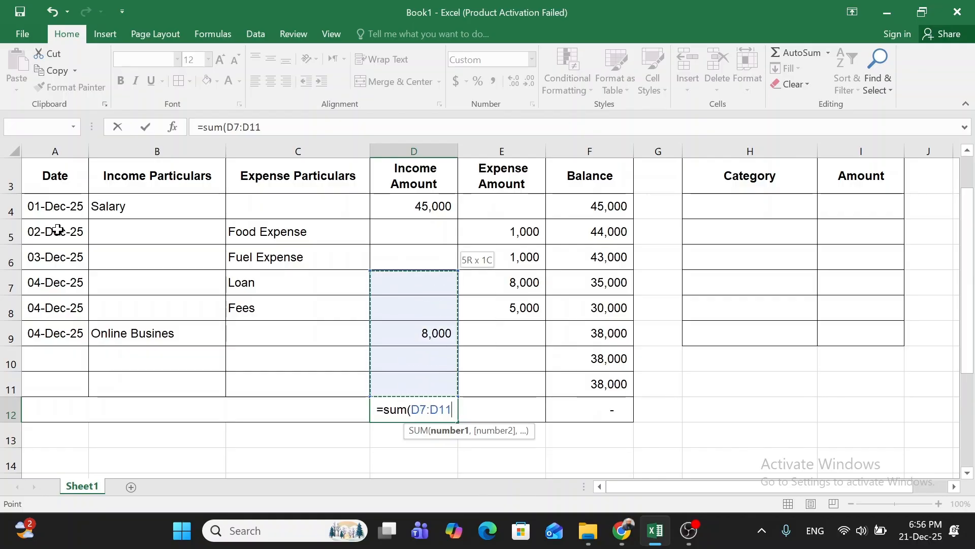
key("Return")
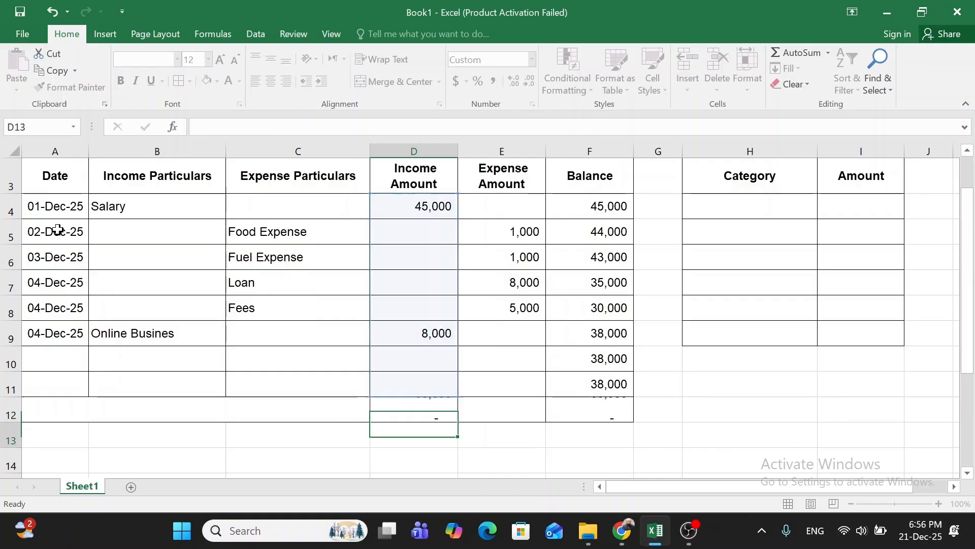
Copy the income total formula from D12 to E12 to total the Expense Amount column
key("Up")
key("ctrl+c")
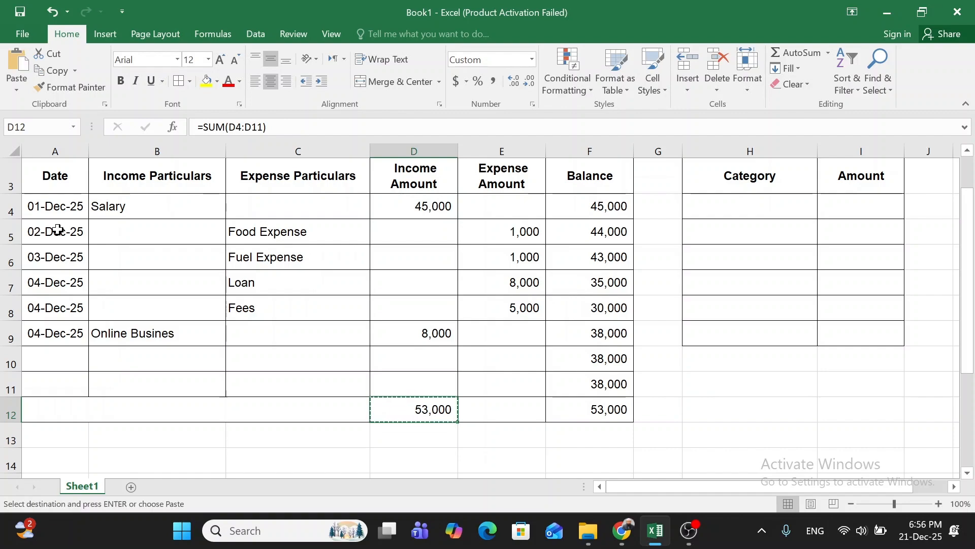
key("Right")
key("Return")
Clear the total row's balance cell F12 and re-enter its formula as =D12-E12
key("Right")
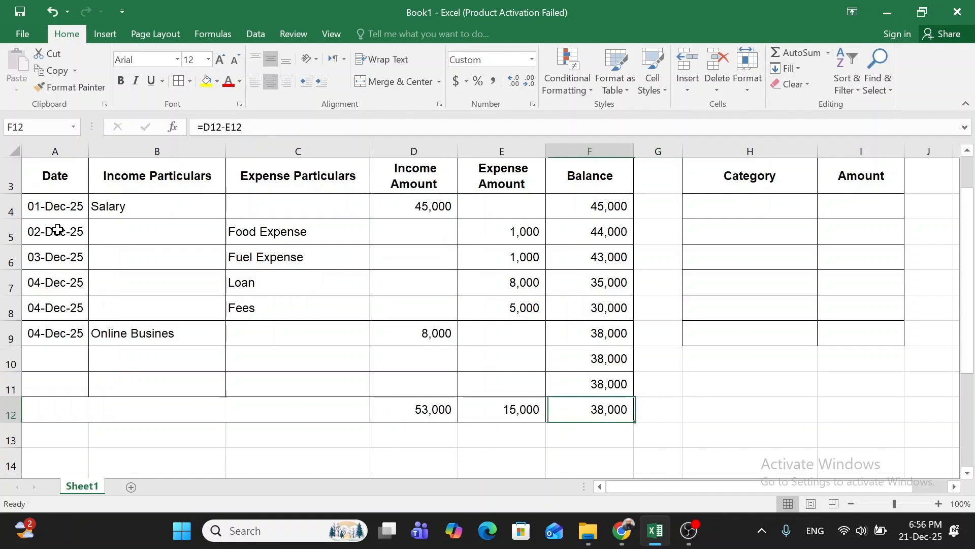
key("Delete")
type("=")
key("Left")
key("Left")
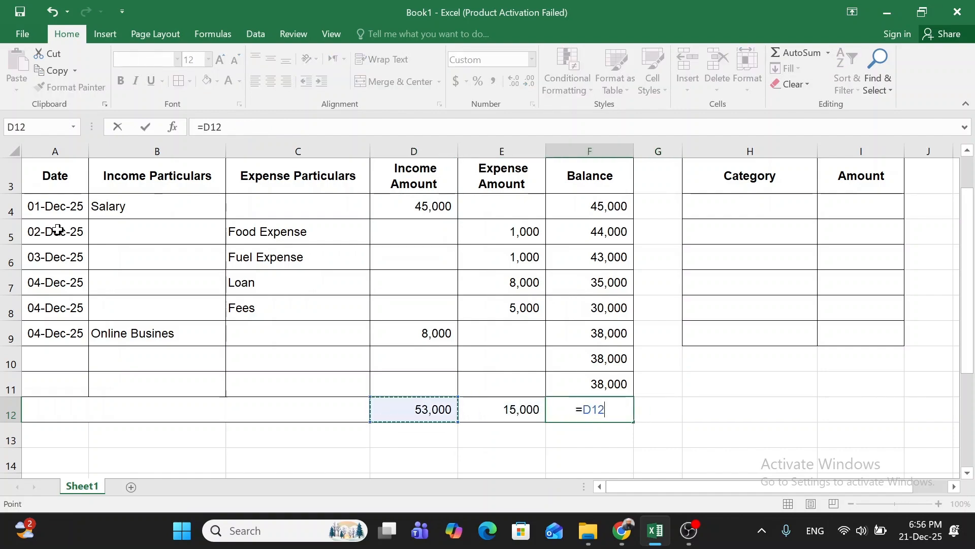
type("-")
key("Left")
key("Return")
key("Up")
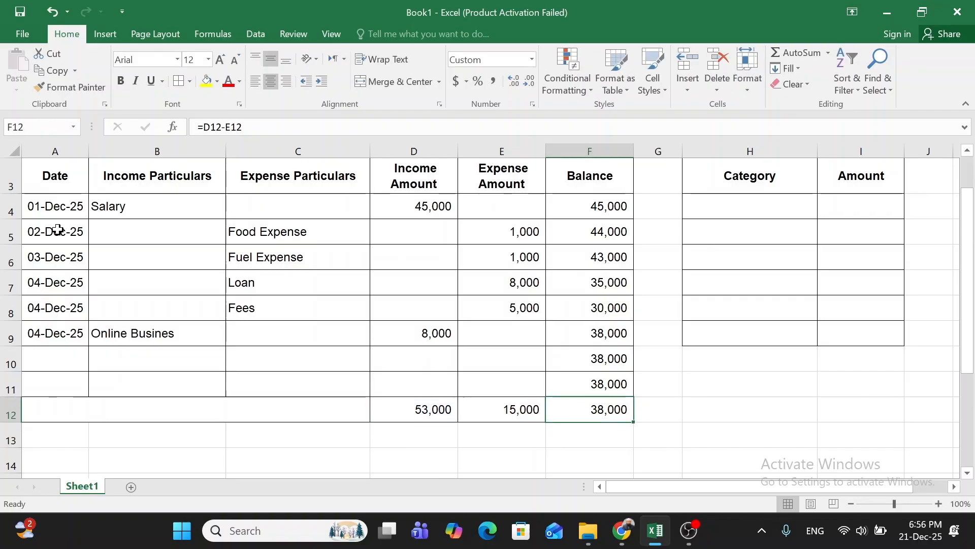
Look over the Balance column and the rows of the Category and Amount table
key("Up")
key("Up")
key("Up")
key("Up")
key("Up")
key("Up")
key("Up")
key("Up")
key("Up")
key("Up")
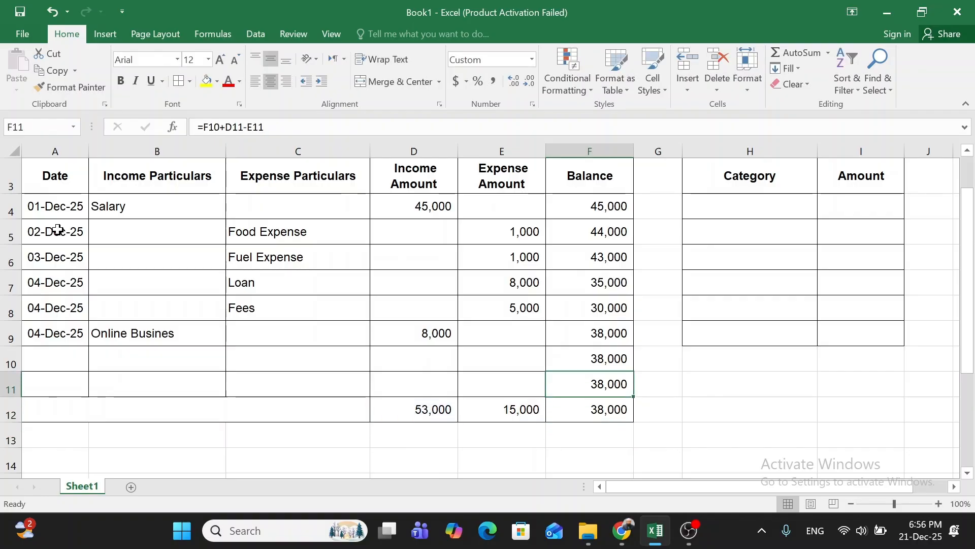
key("Right")
key("Down")
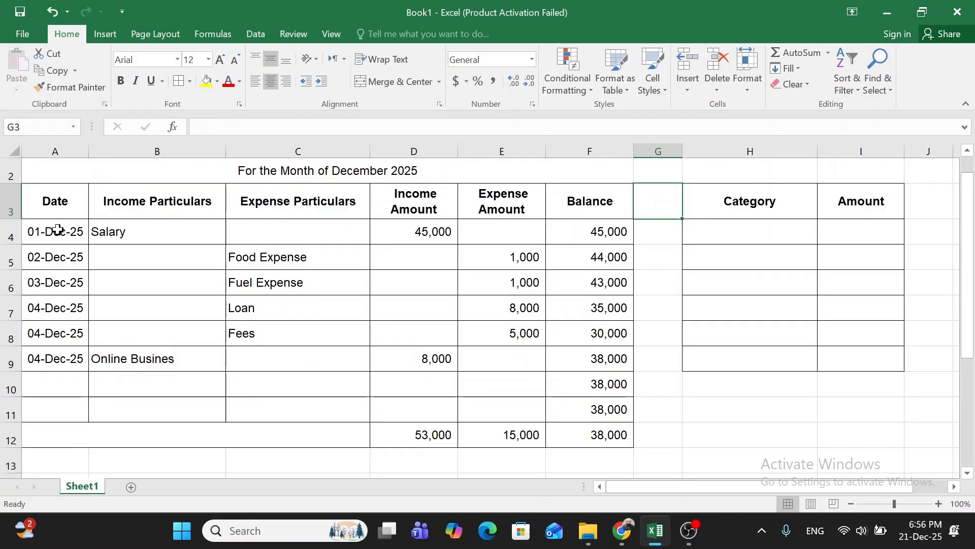
key("Right")
key("Down")
key("Up")
key("Up")
key("Up")
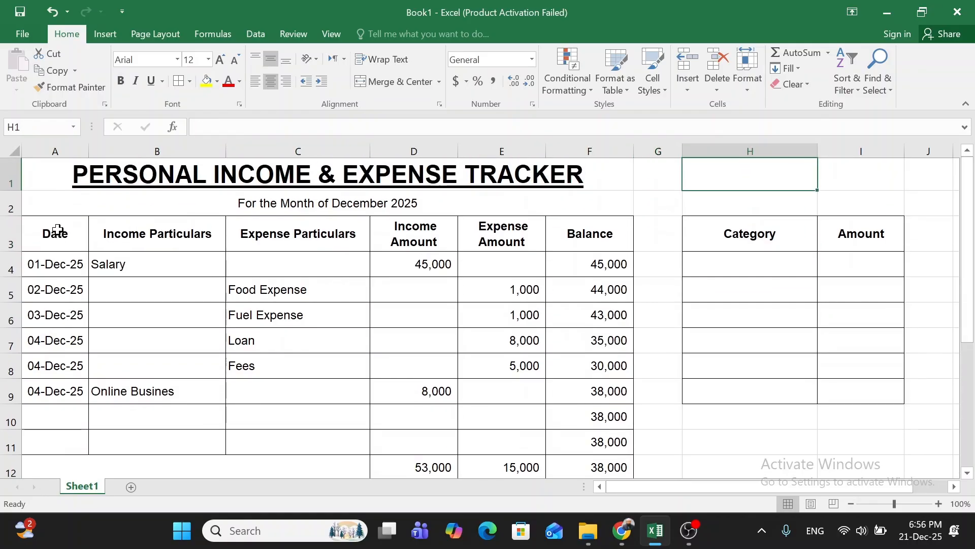
key("Down")
key("Down")
key("Down")
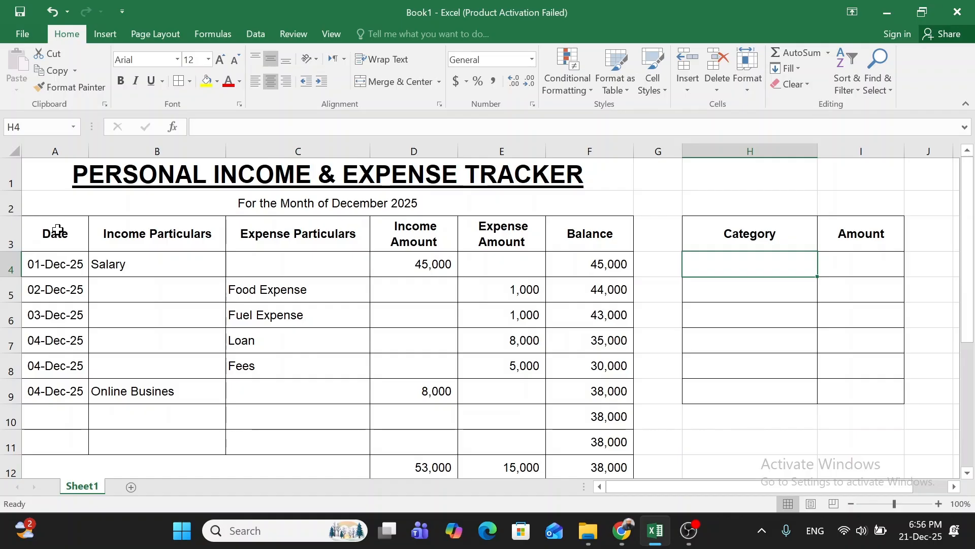
key("Down")
key("Down")
key("Down")
key("Down")
key("Down")
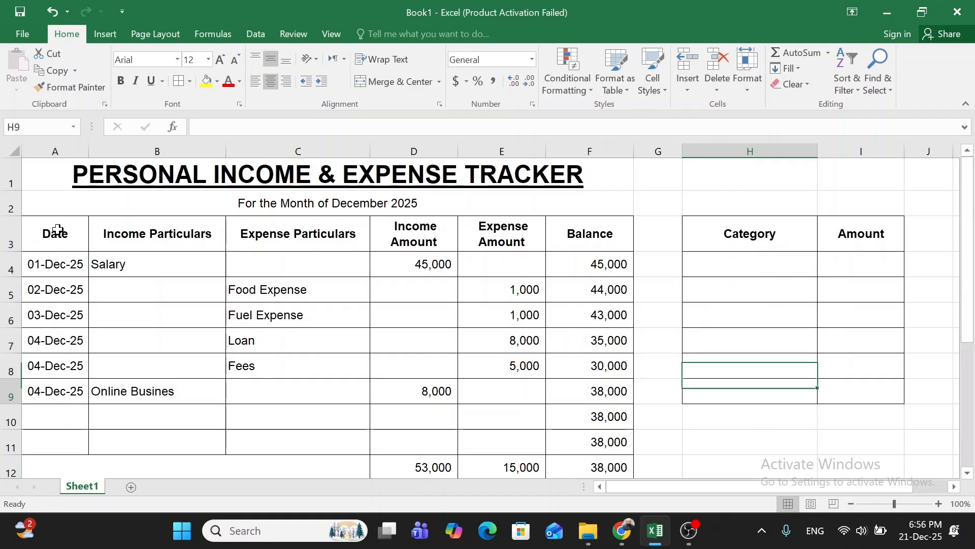
Enter the expense amounts 500 in E10 and 1,000 in E11
key("Left")
key("Left")
key("Left")
key("Left")
key("Down")
key("Right")
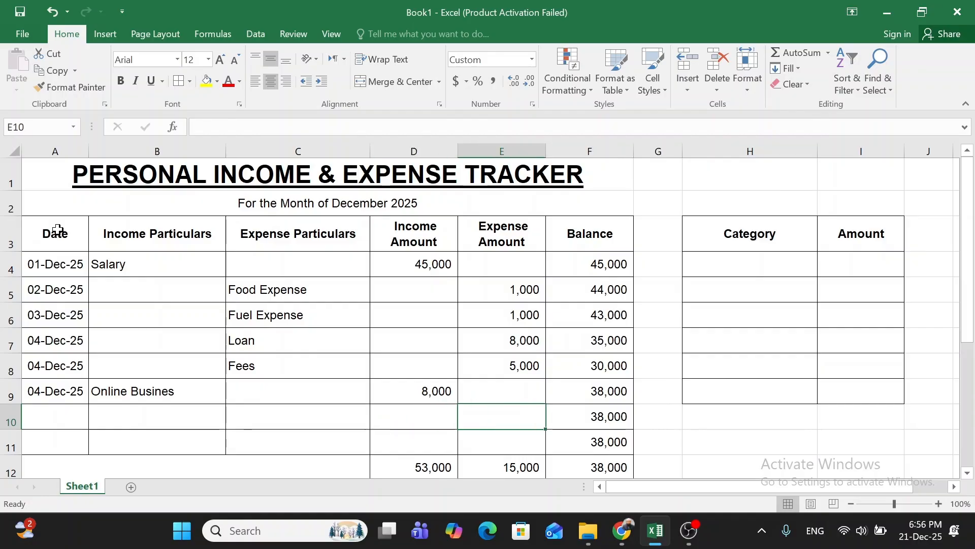
type("500")
key("Return")
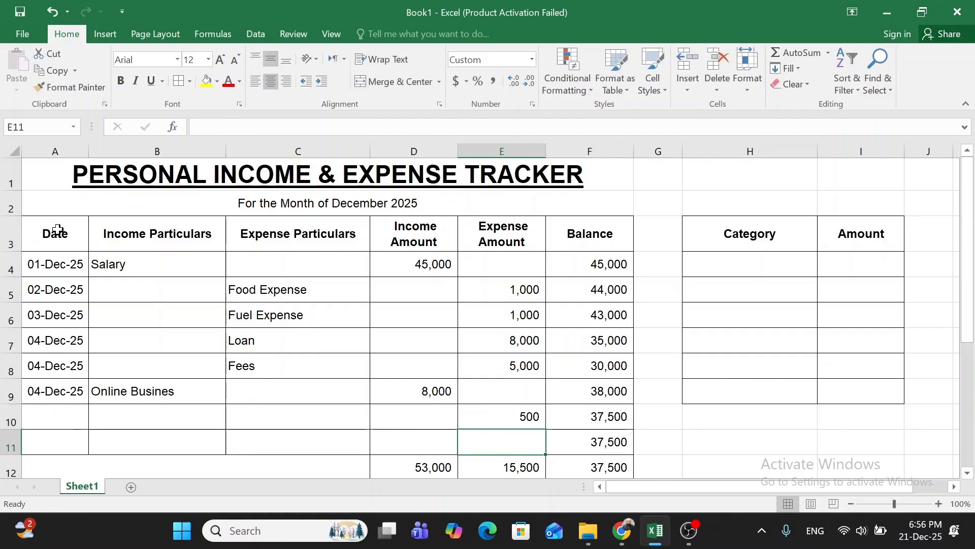
type("1,000")
Enter Fuel Expense as the expense particulars for row 11 in C11
key("Left")
key("Left")
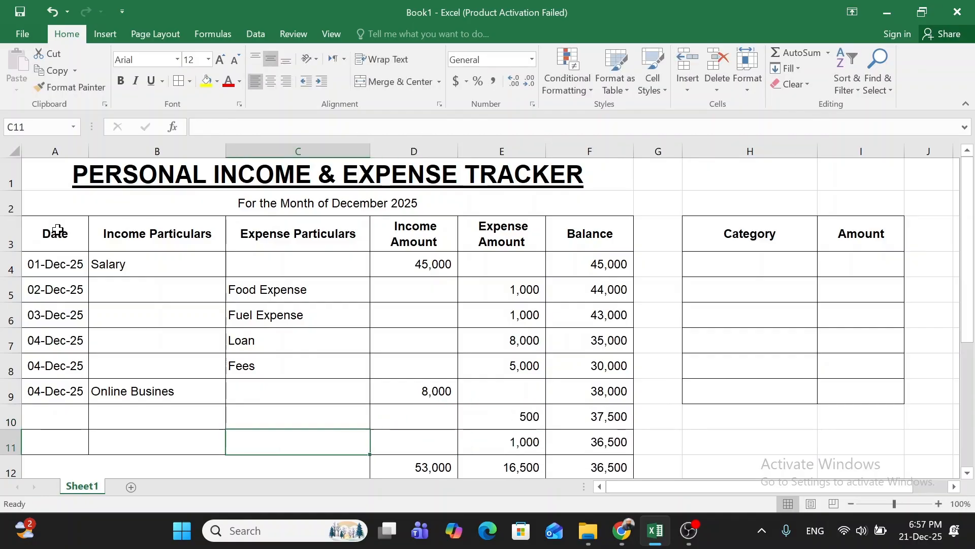
type("Fue")
key("Up")
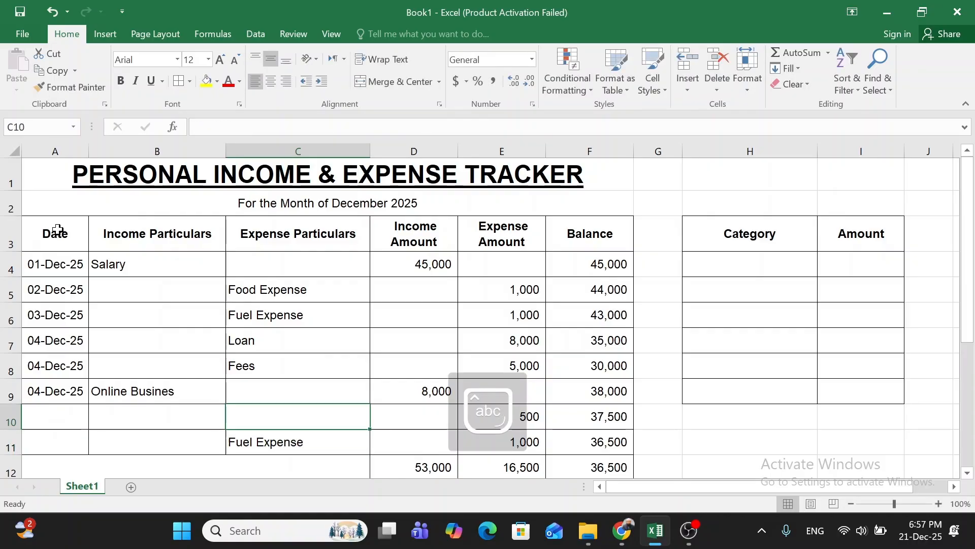
Enter Food Expense as the expense particulars in C10 and date rows 10 and 11 as 07-Dec-25
type("Fo")
key("Left")
key("Left")
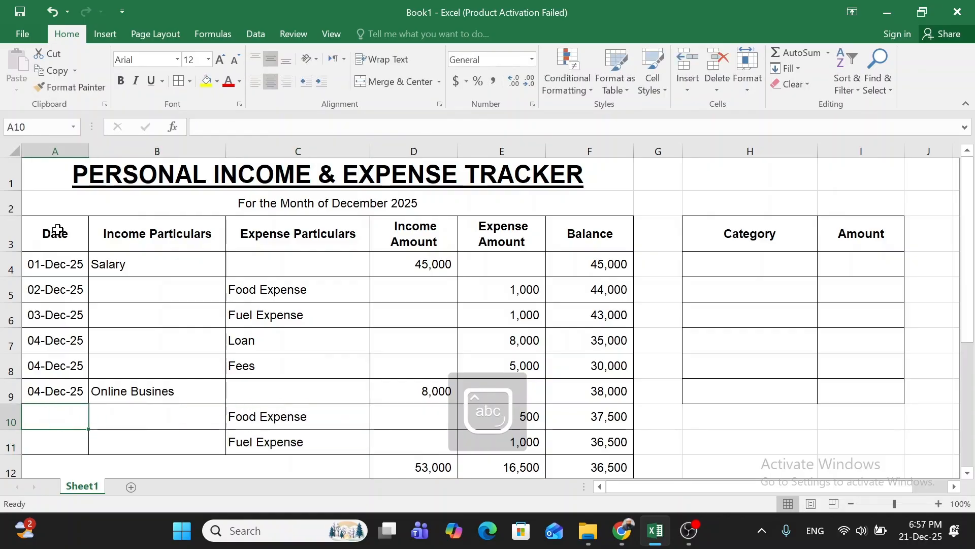
type("7dec25")
key("Return")
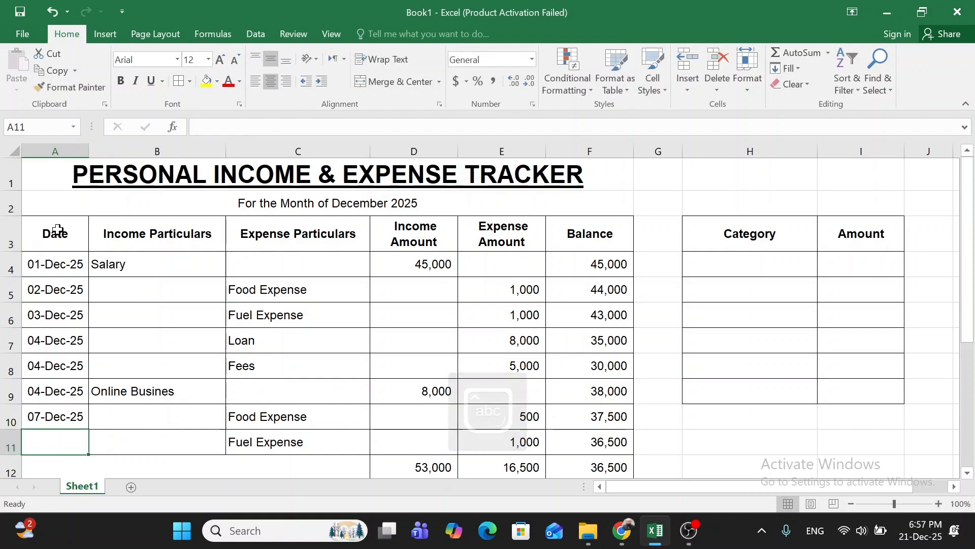
type("7dec25")
Enter Salary as the first category in cell H4 of the Category and Amount table
key("Right")
key("Right")
key("Right")
key("Right")
key("Right")
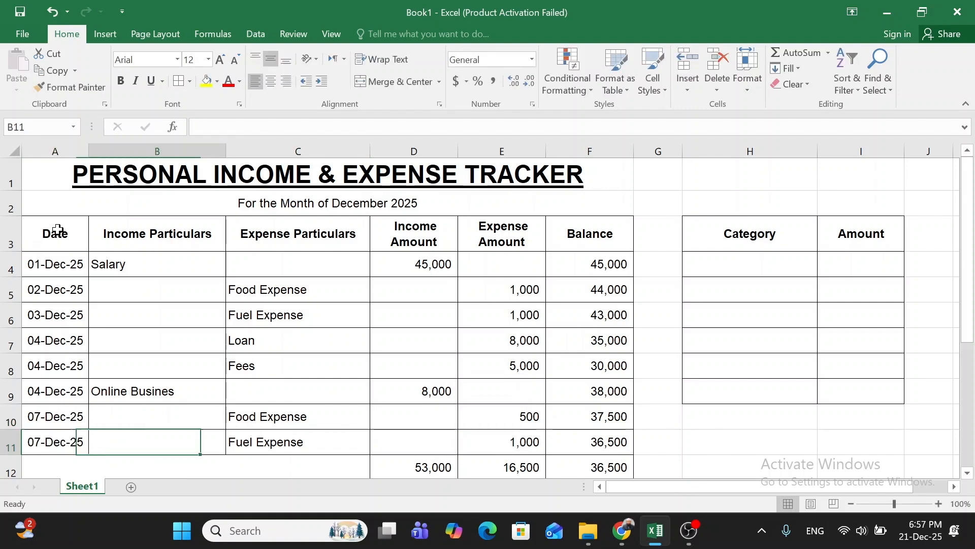
key("Right")
key("Right")
key("Up")
key("Up")
key("Up")
key("Up")
key("Up")
key("Up")
key("Up")
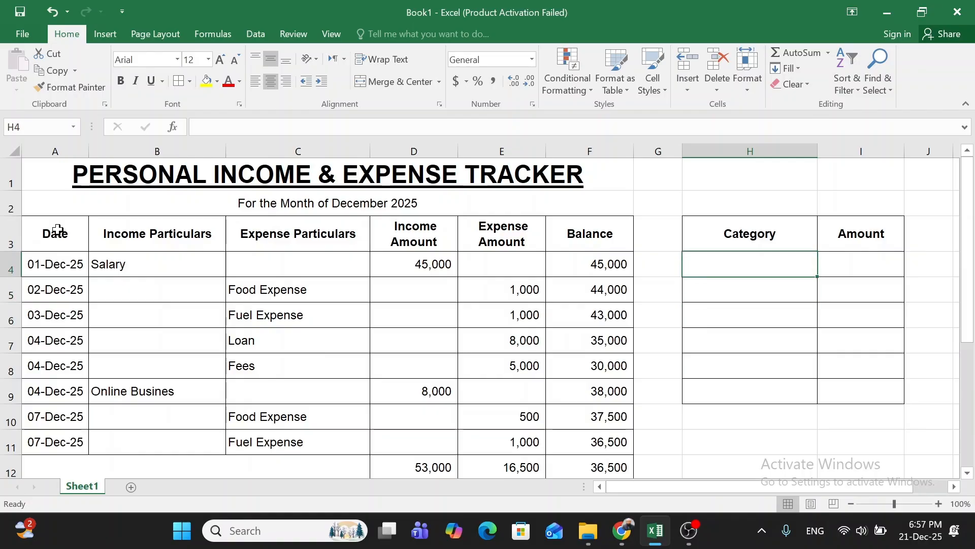
type("=")
key("Escape")
type("Salary")
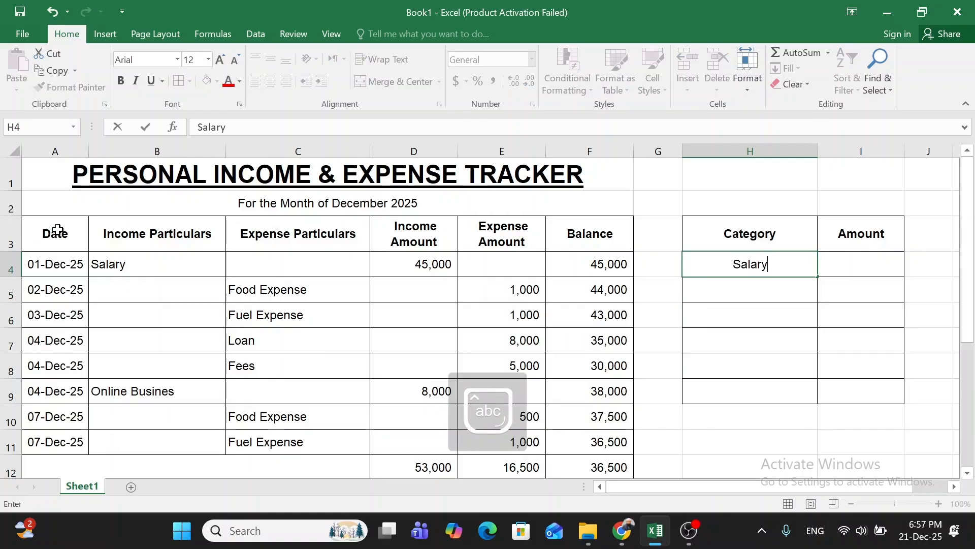
key("Tab")
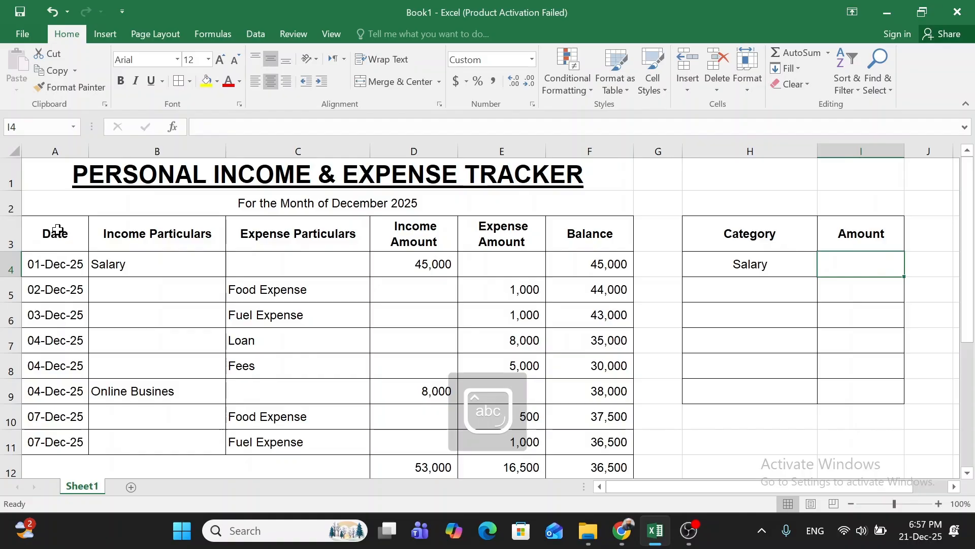
Total the Salary income in I4 with the formula =SUMIF(B4:B11,H4,D4:D11)
type("=sum9f")
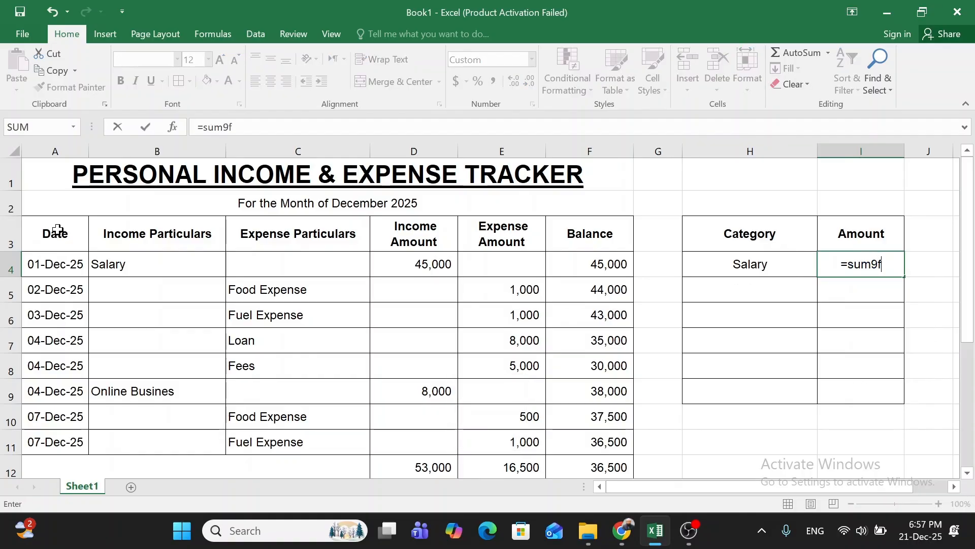
key("BackSpace")
type("if(")
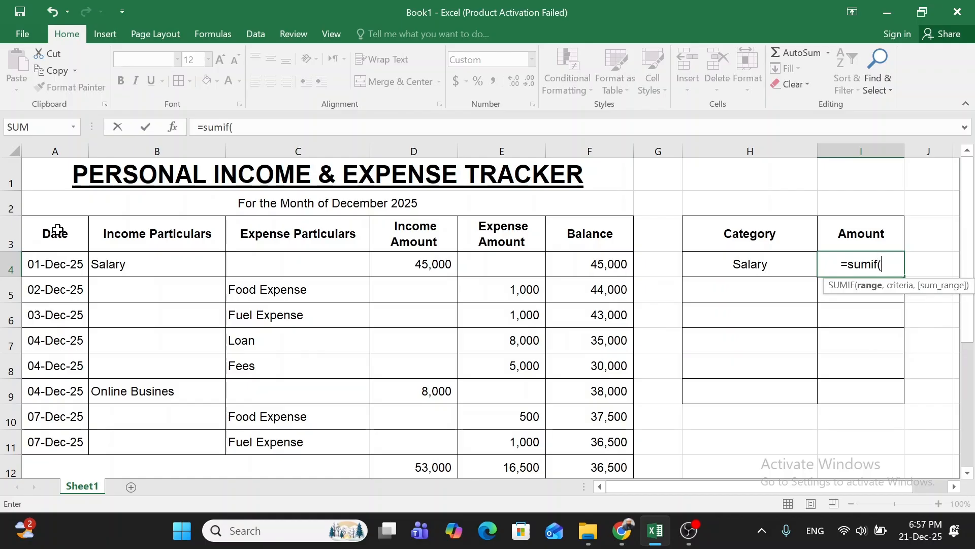
left_click(189, 269)
left_click_drag(189, 268, 192, 435)
type(",")
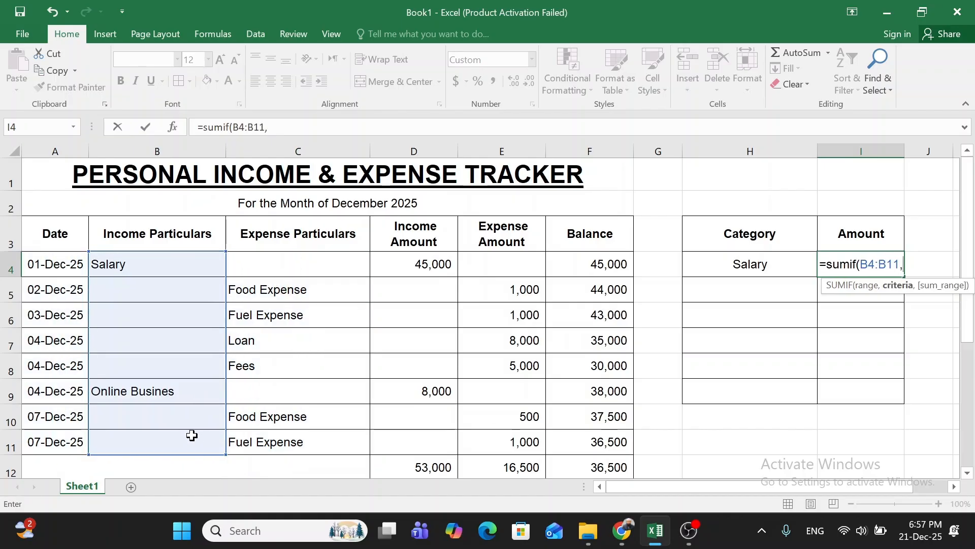
left_click(718, 272)
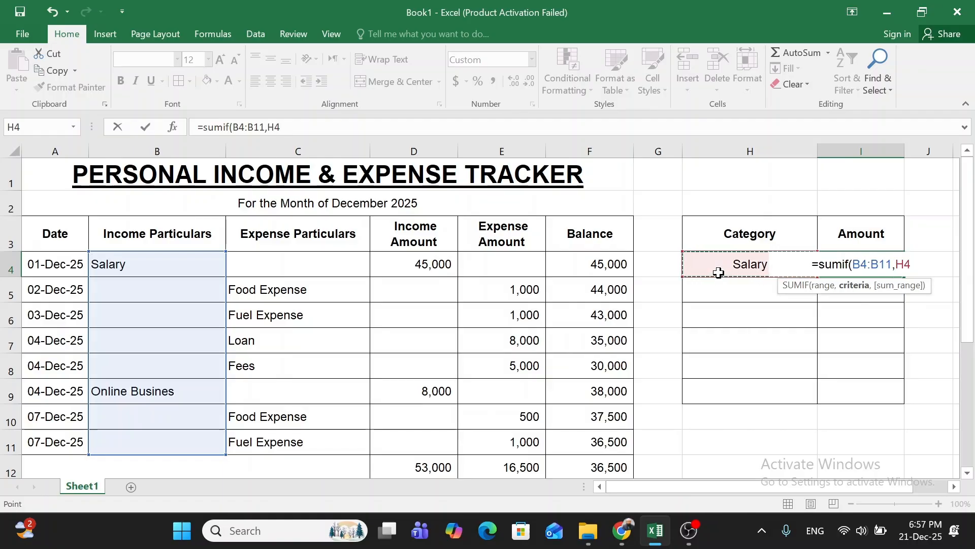
type(",")
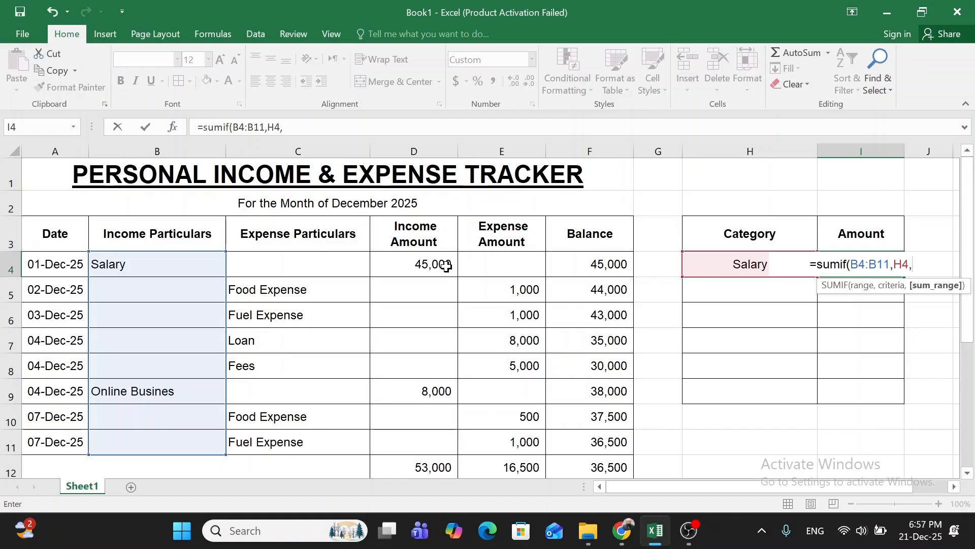
left_click_drag(446, 266, 451, 451)
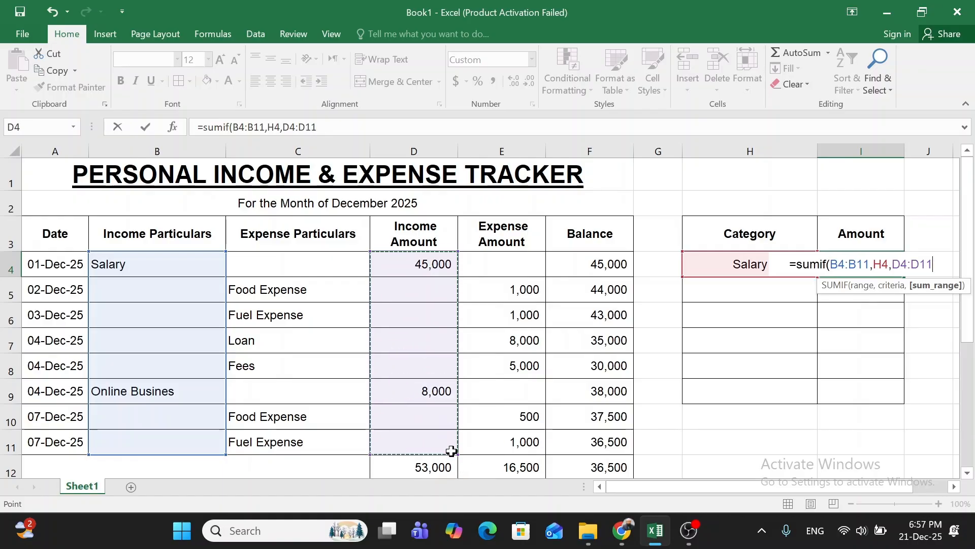
type(")")
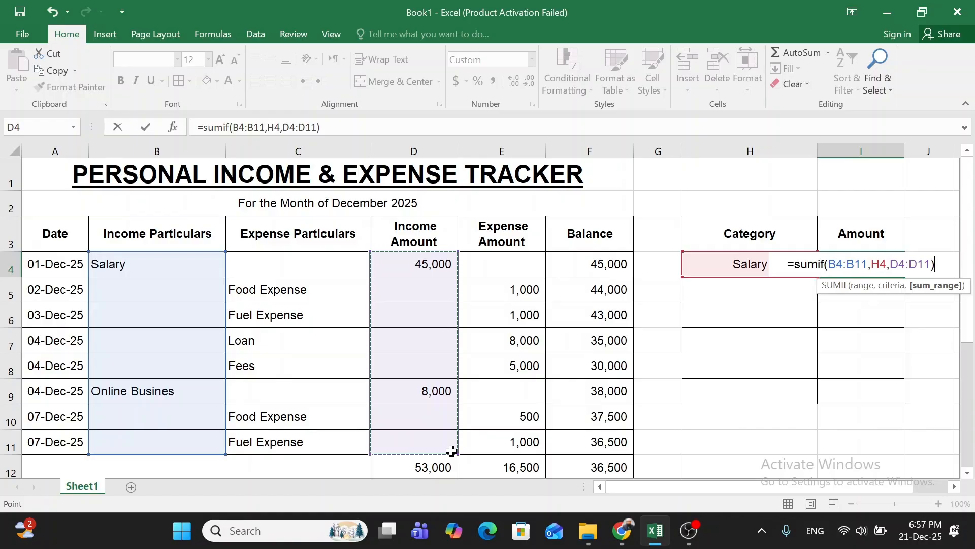
key("Return")
Review the Salary entry in row 4 of the tracker, across its date, particulars and income amount
key("Left")
key("Left")
key("Left")
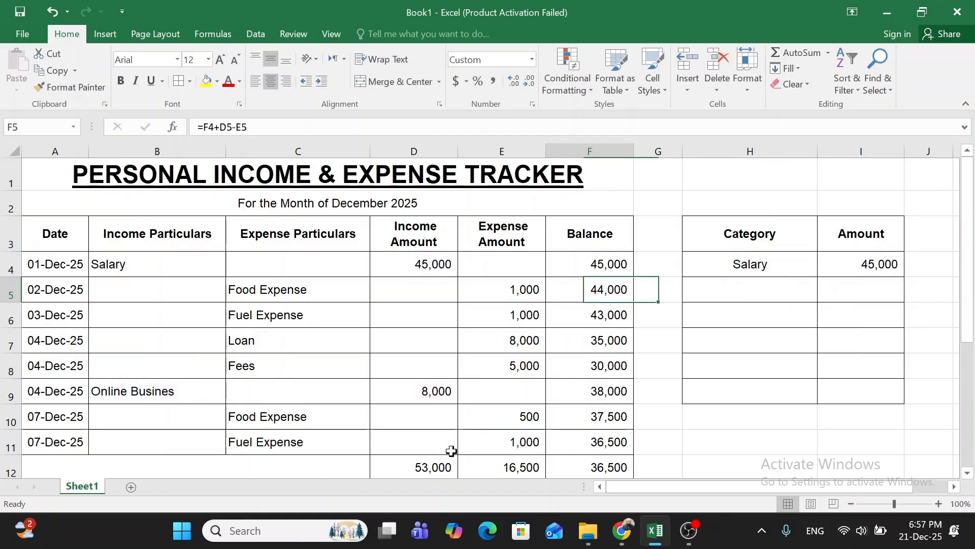
key("Home")
key("Up")
key("Right")
key("Right")
key("Right")
key("Left")
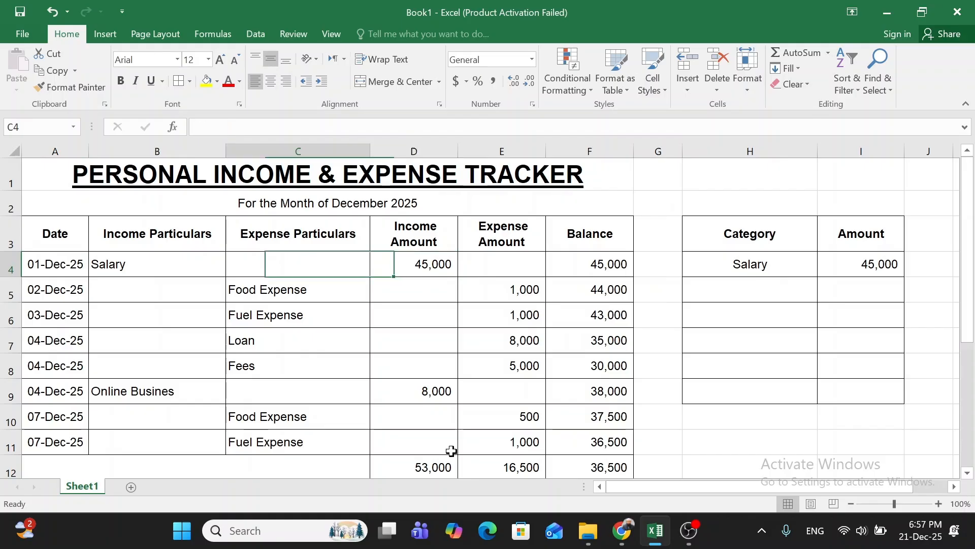
Enter Food Expense as the second category in cell H5 of the summary table
key("Right")
key("Right")
key("Right")
key("Right")
key("Right")
key("Down")
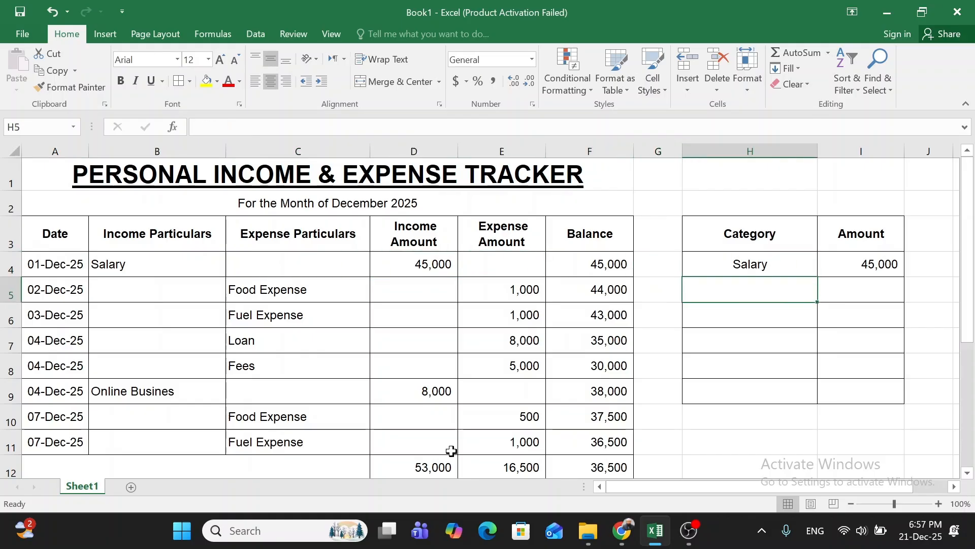
key("Caps_Lock")
type("F")
key("Caps_Lock")
type("oo")
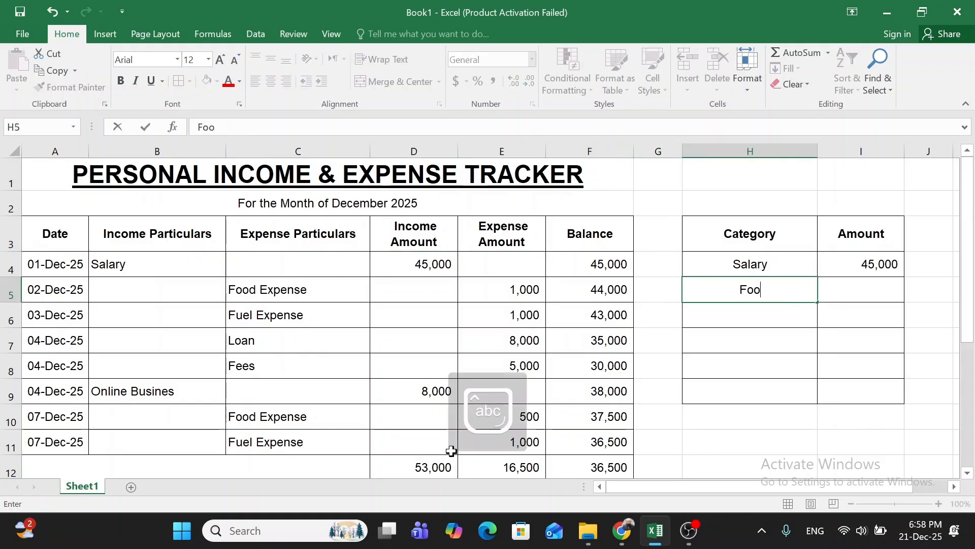
type("d Expense")
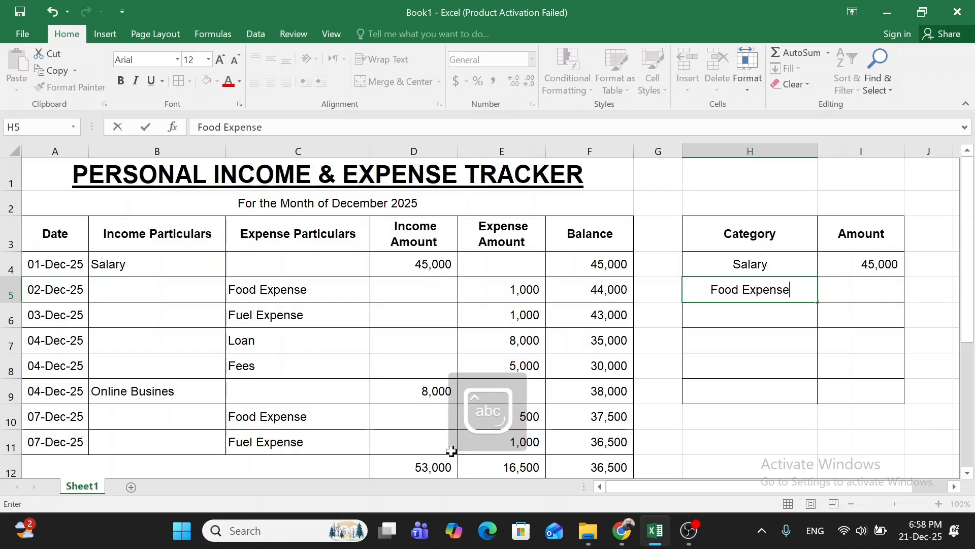
key("Tab")
Total the Food Expense amounts in I5 with the formula =SUMIF(C4:C11,H5,E4:E11)
type("=")
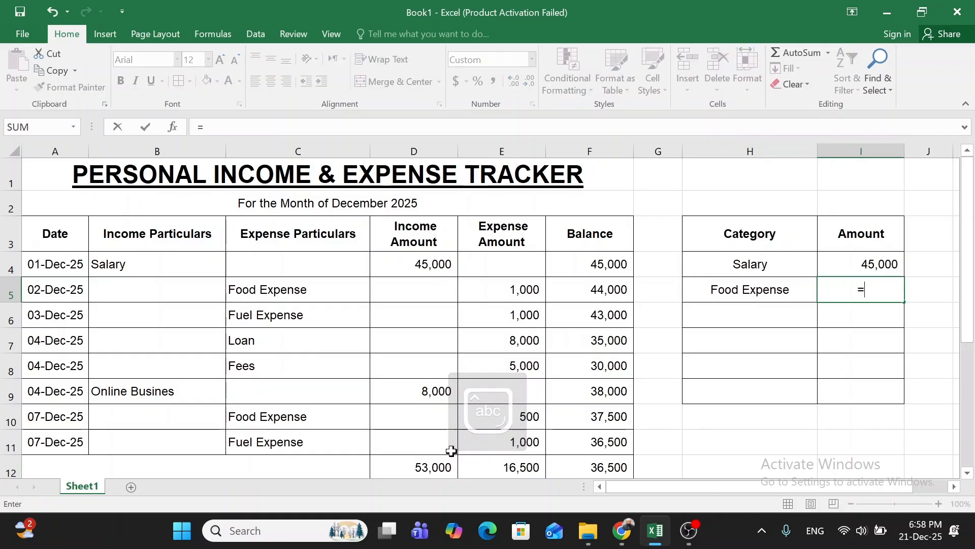
type("sumif(")
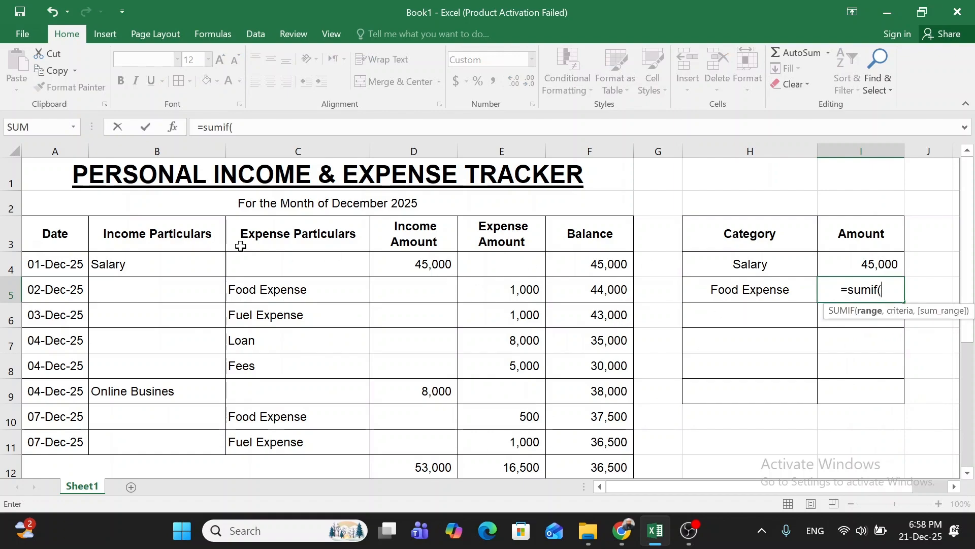
left_click_drag(293, 270, 314, 434)
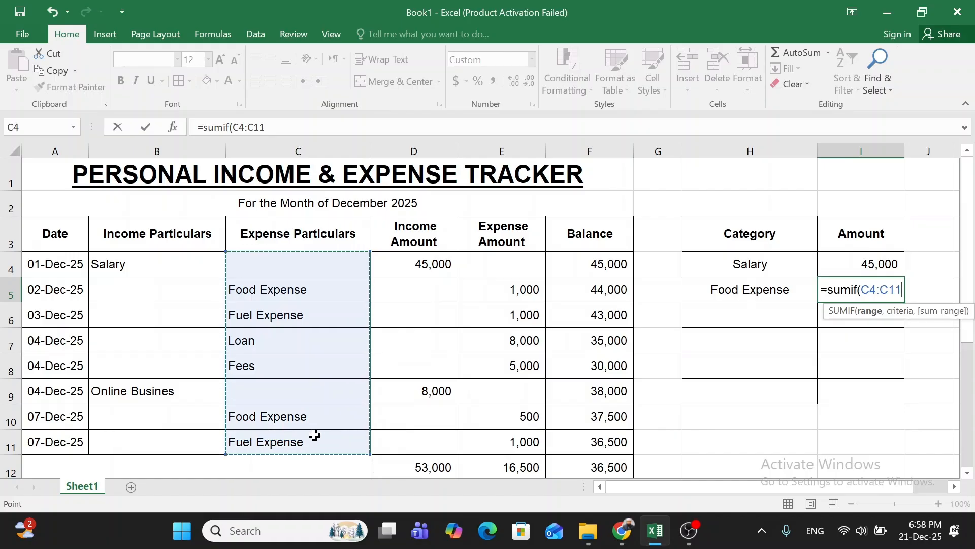
type(",")
left_click(692, 288)
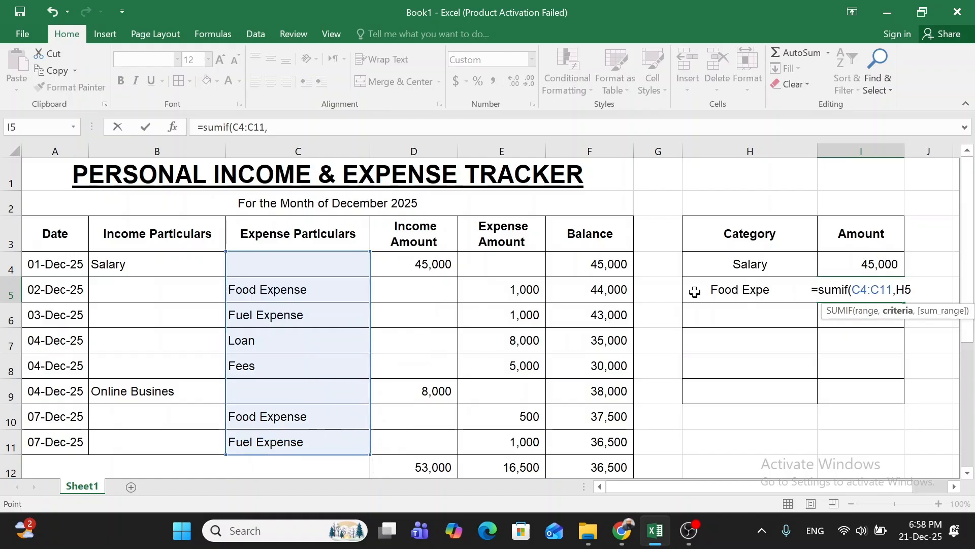
type(",")
left_click_drag(534, 255, 515, 436)
type(")")
key("Return")
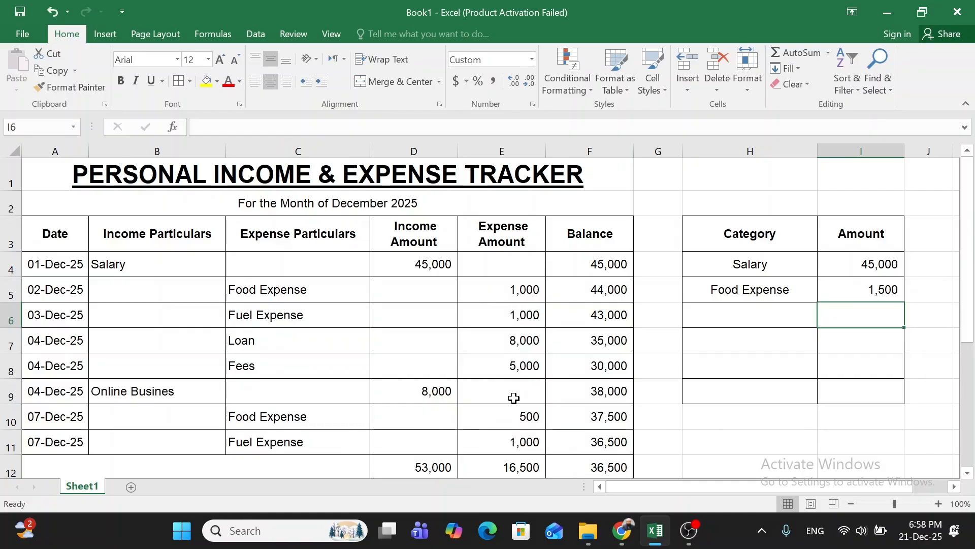
Make total row 12 bold and enter the label TOTAL in its merged cell A12
left_click_drag(303, 468, 587, 344)
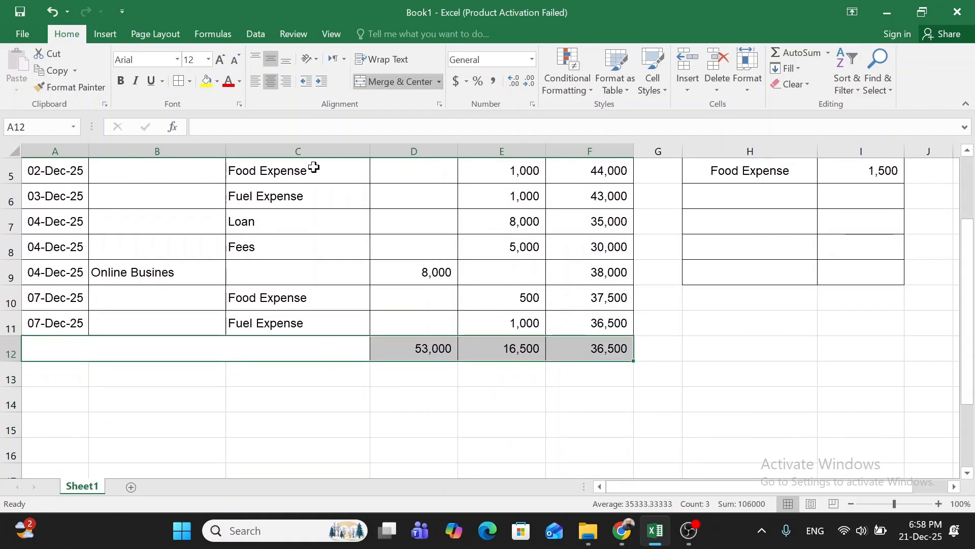
left_click(121, 81)
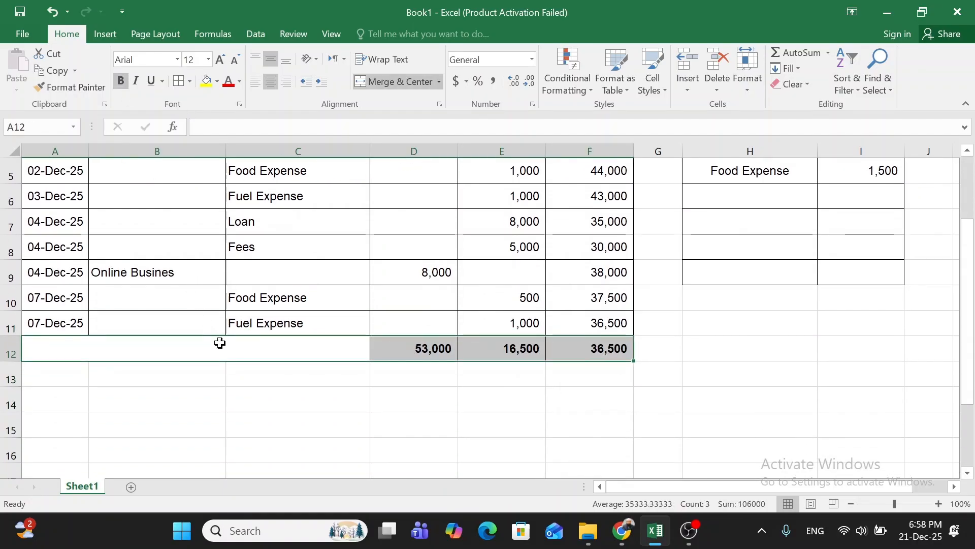
left_click(219, 349)
type("TOTAL")
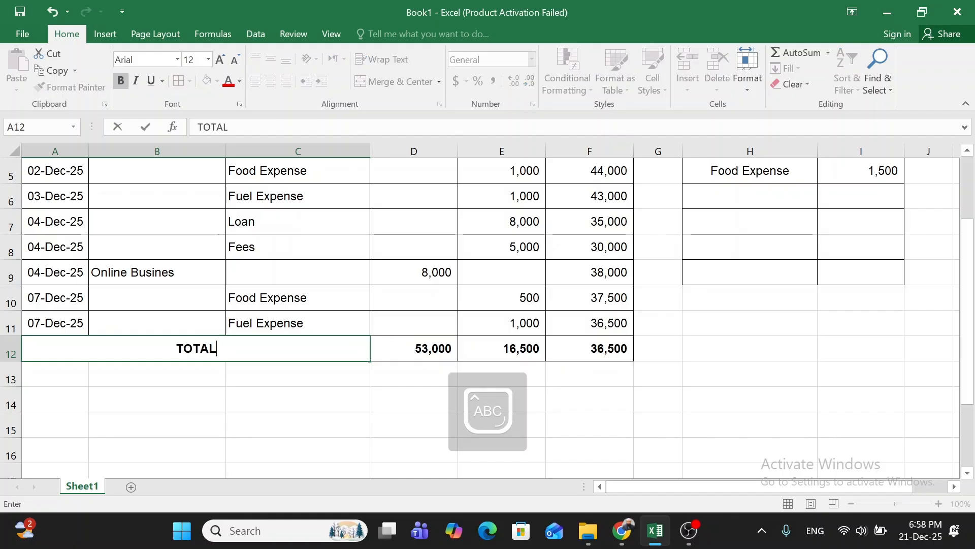
key("Tab")
key("Up")
key("ctrl+Home")
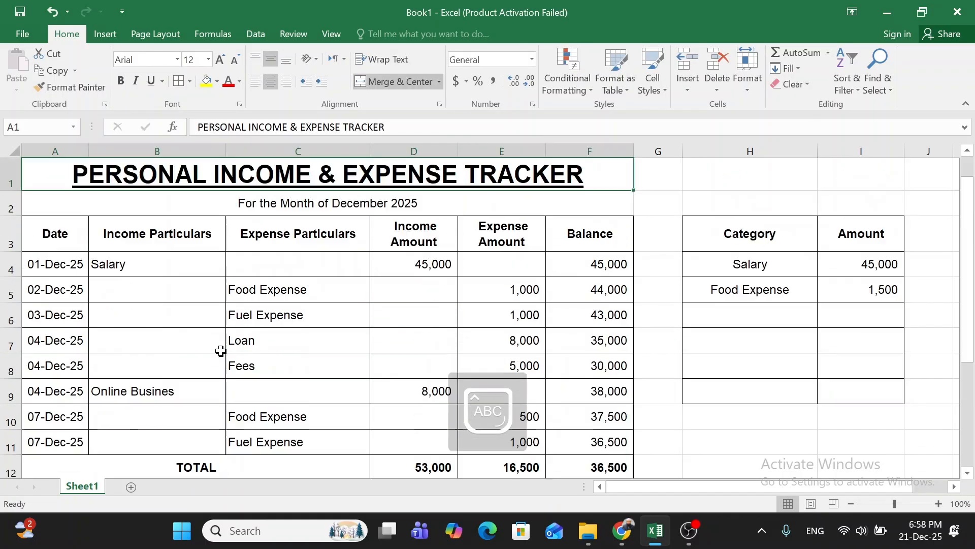